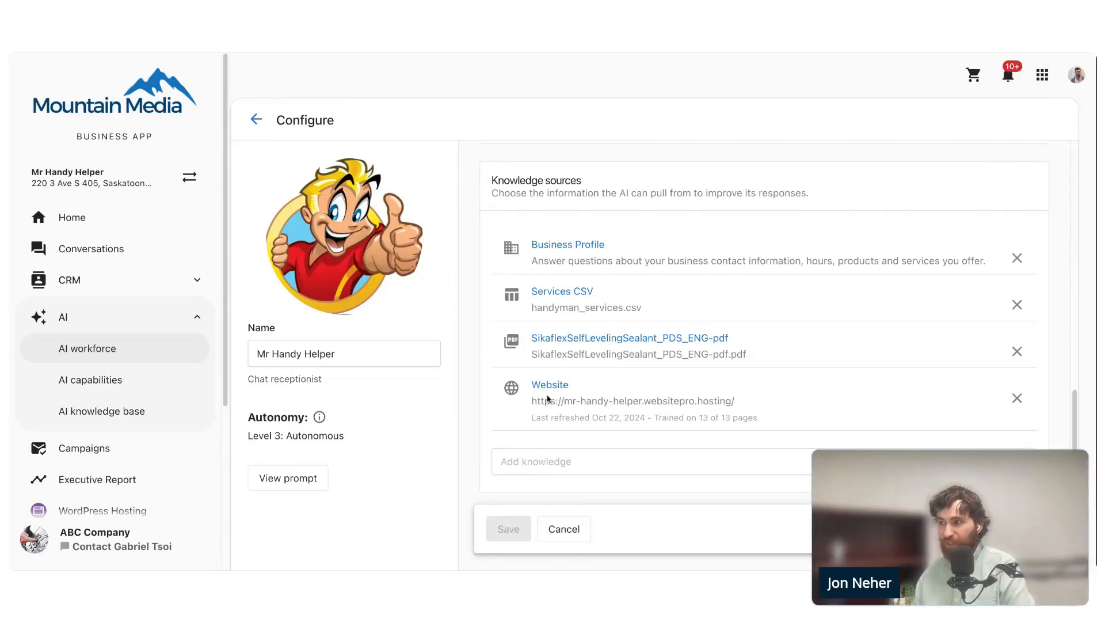
# - Open the business profile management page from the Business Profile knowledge source and review the primary info
pyautogui.click(583, 246)
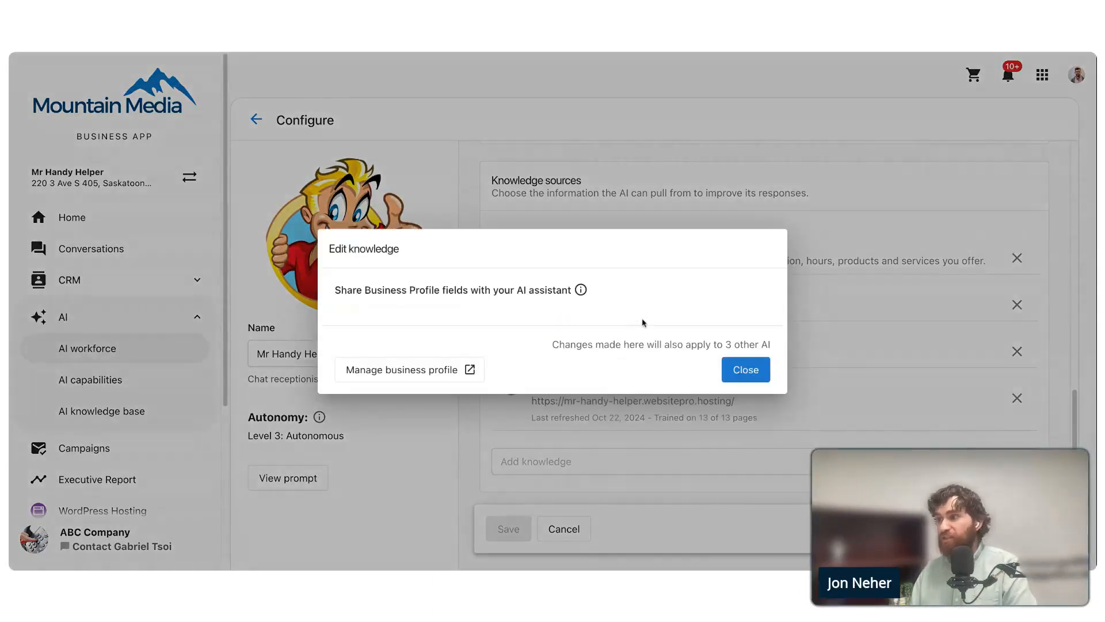
pyautogui.moveTo(583, 292)
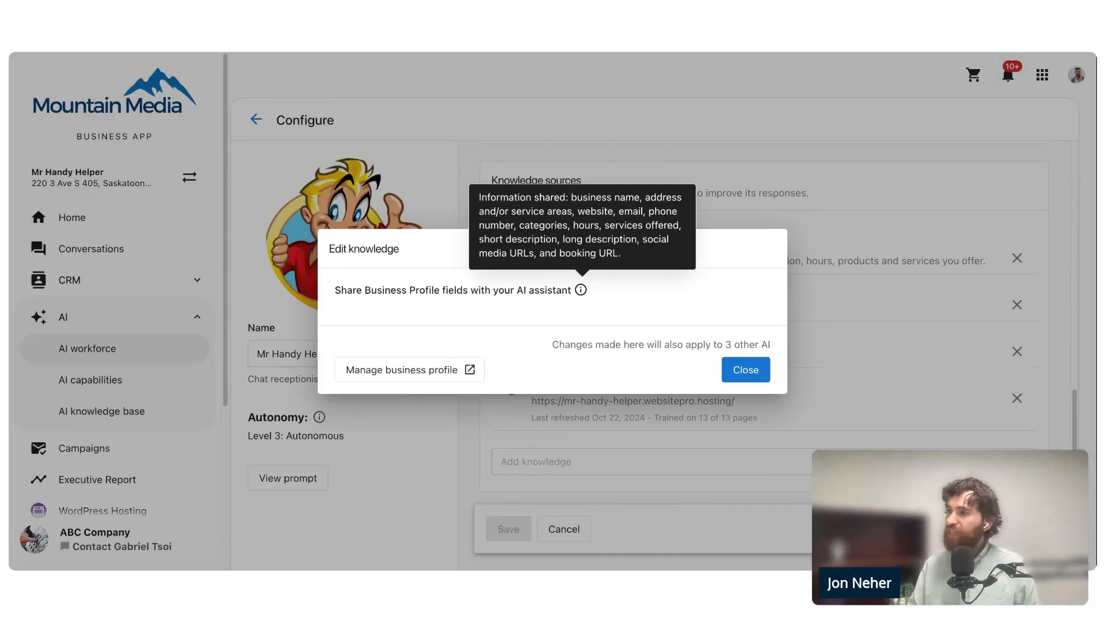
pyautogui.click(442, 376)
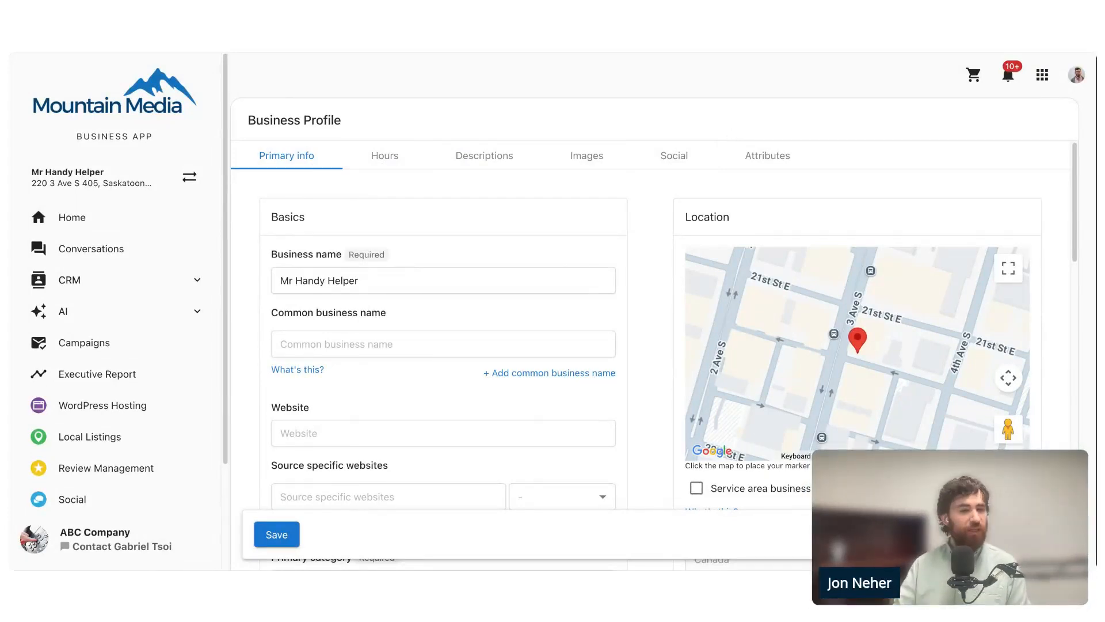
pyautogui.scroll(-3, 515, 242)
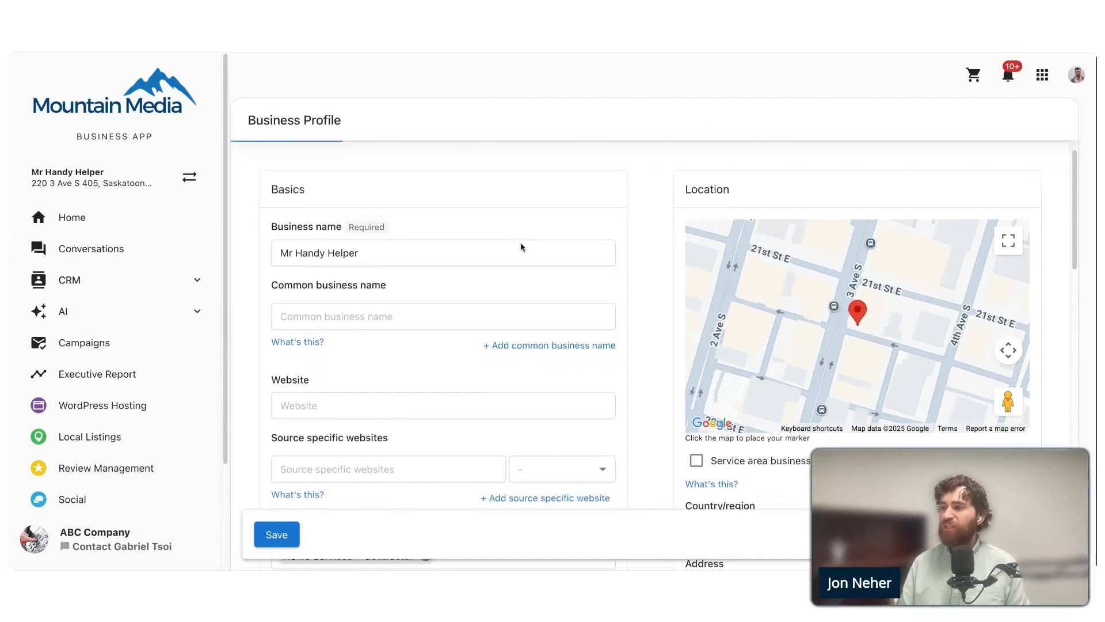
pyautogui.scroll(-7, 602, 271)
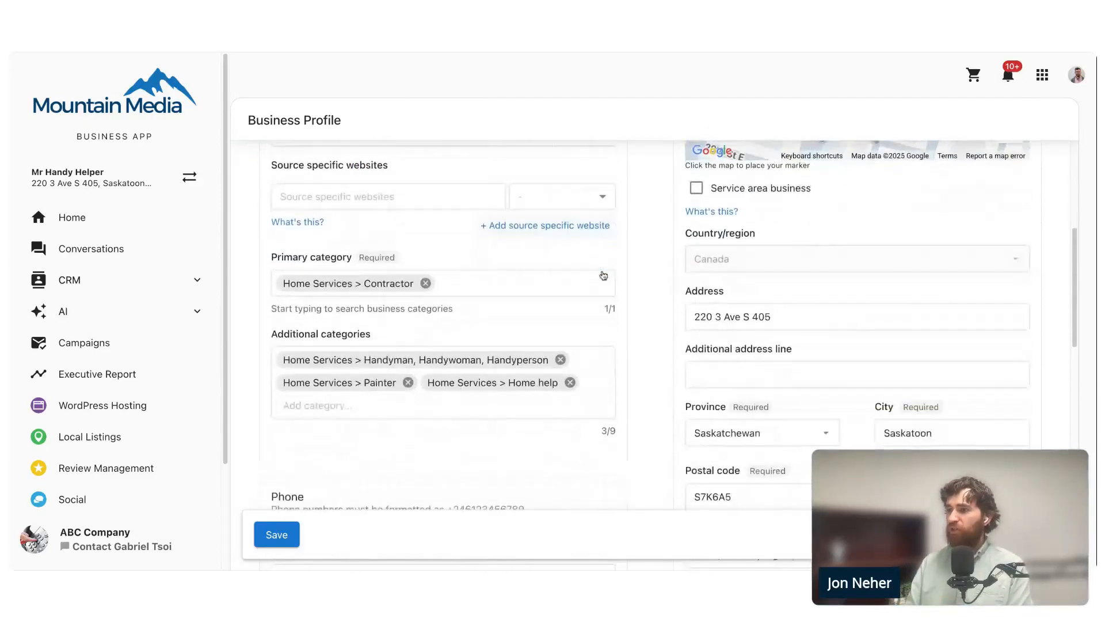
pyautogui.scroll(-8, 647, 302)
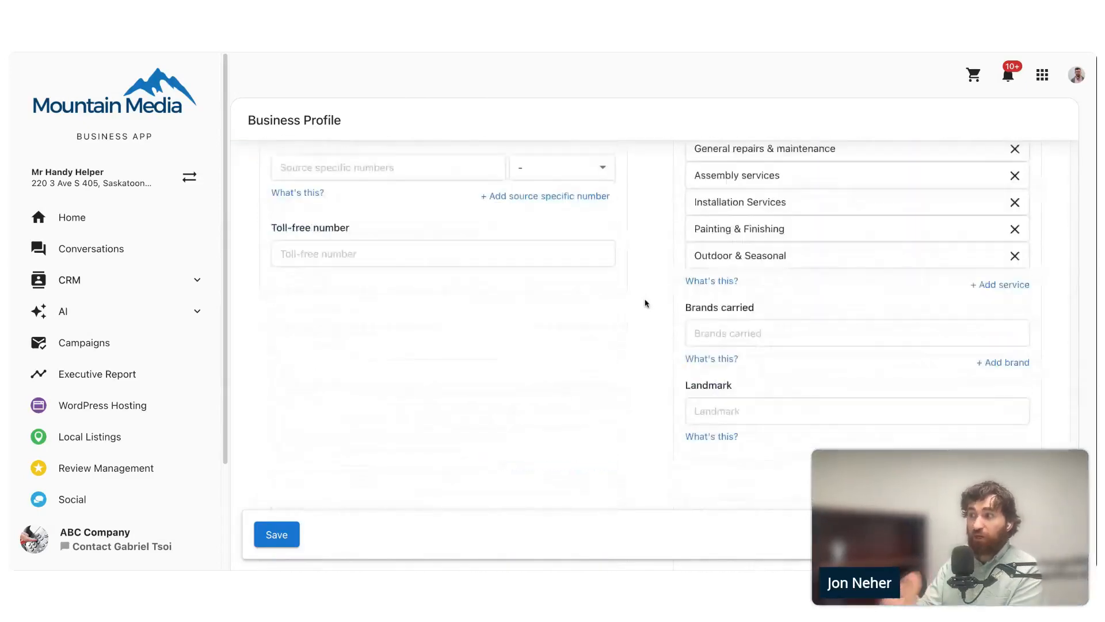
pyautogui.scroll(3, 647, 303)
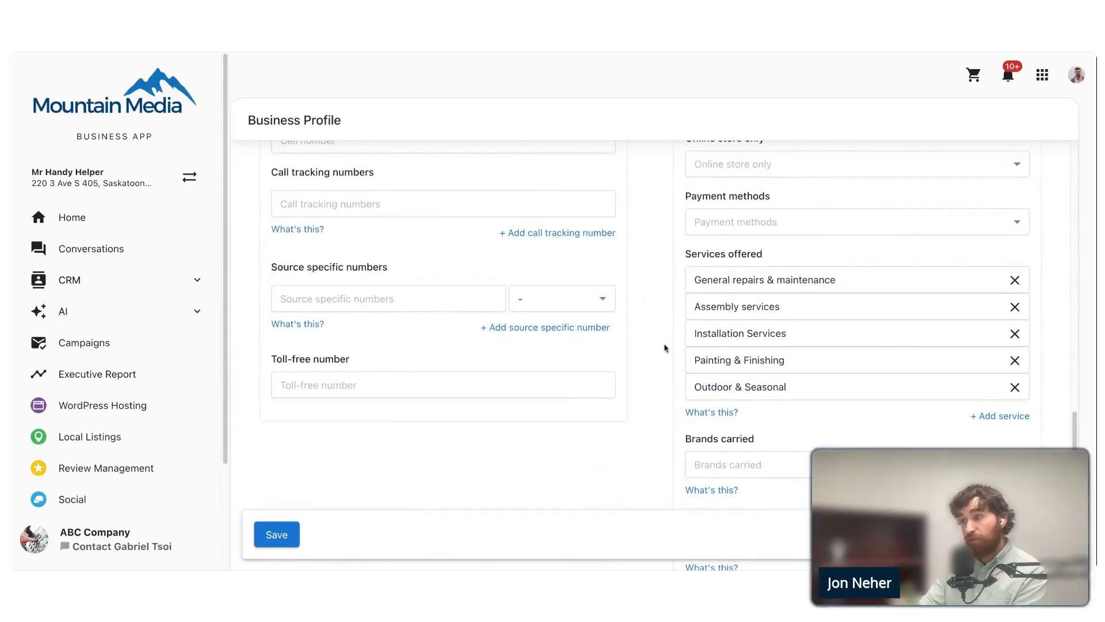
pyautogui.scroll(15, 644, 333)
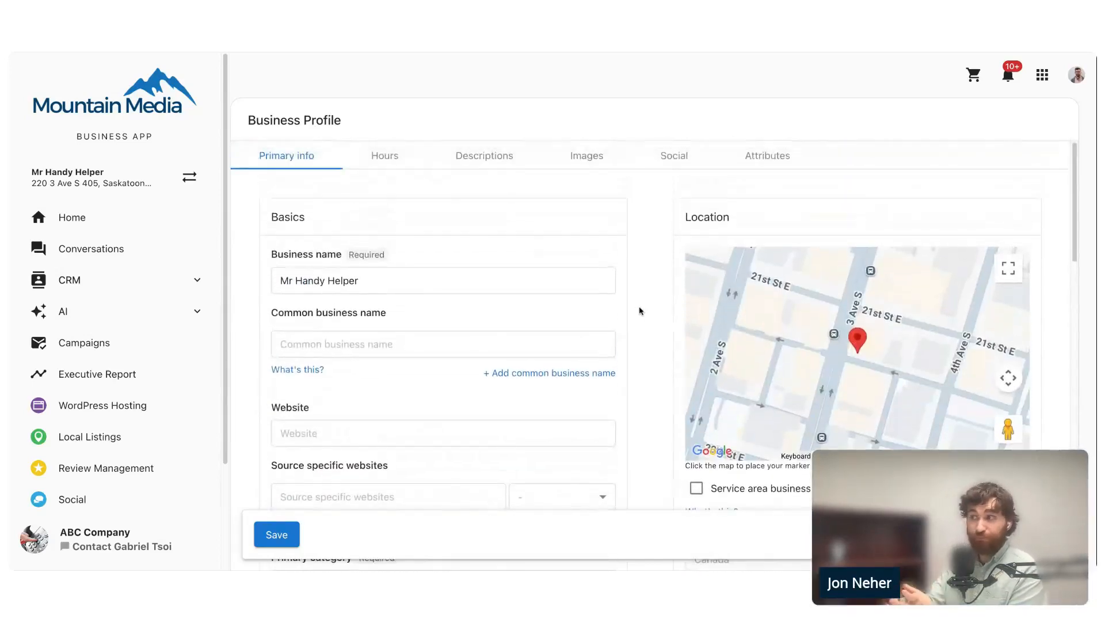
# - Generate suggested short and long business descriptions, save the business profile and return to the assistant's knowledge sources
pyautogui.click(493, 155)
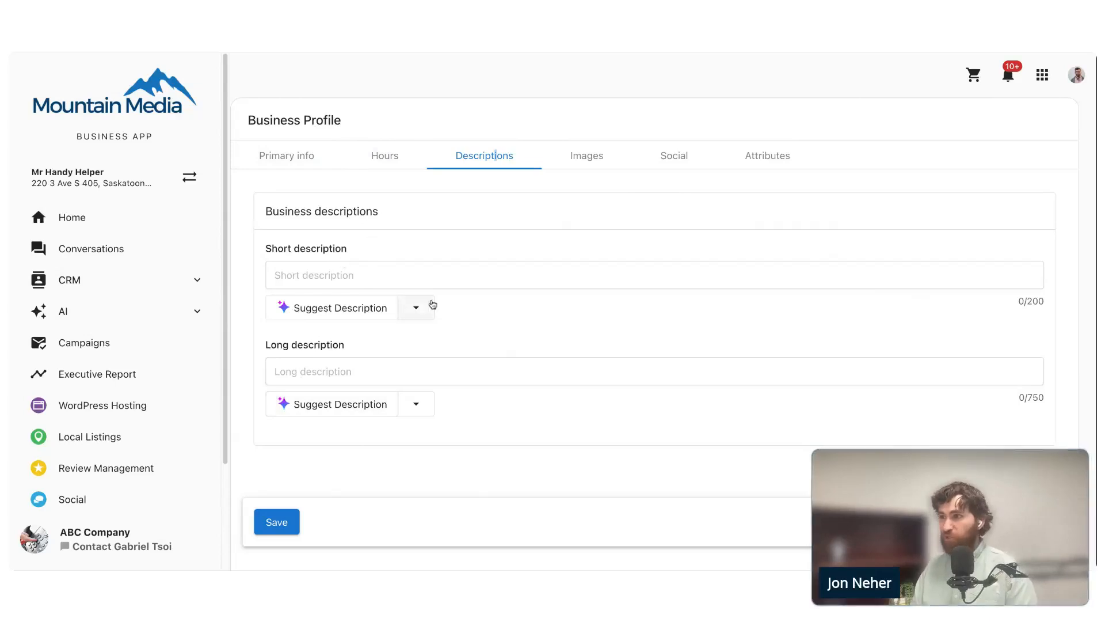
pyautogui.click(360, 310)
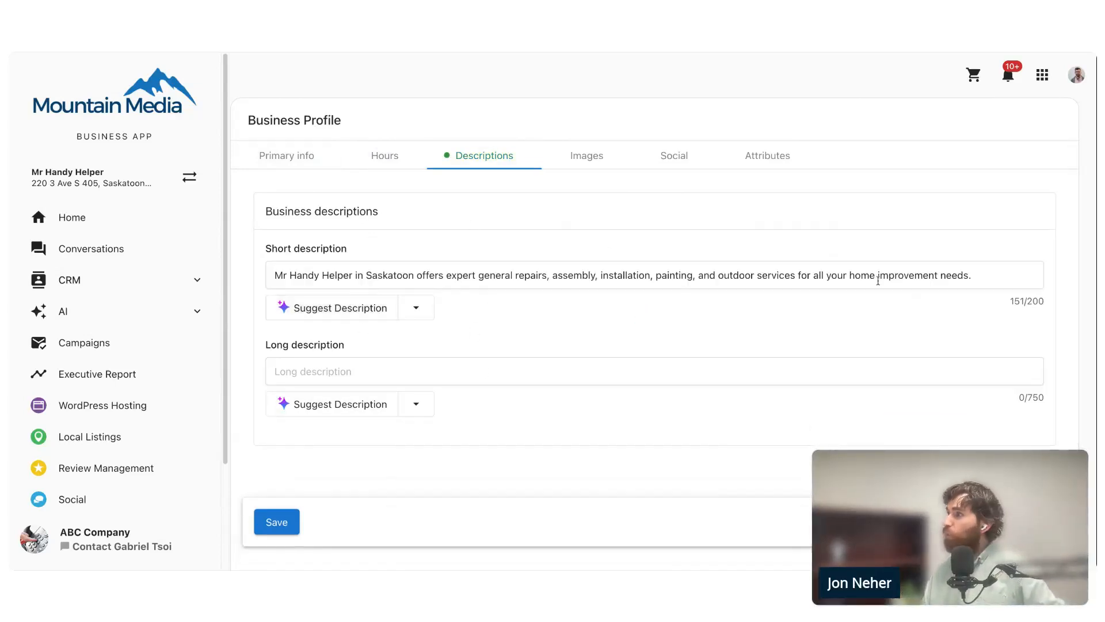
pyautogui.click(351, 404)
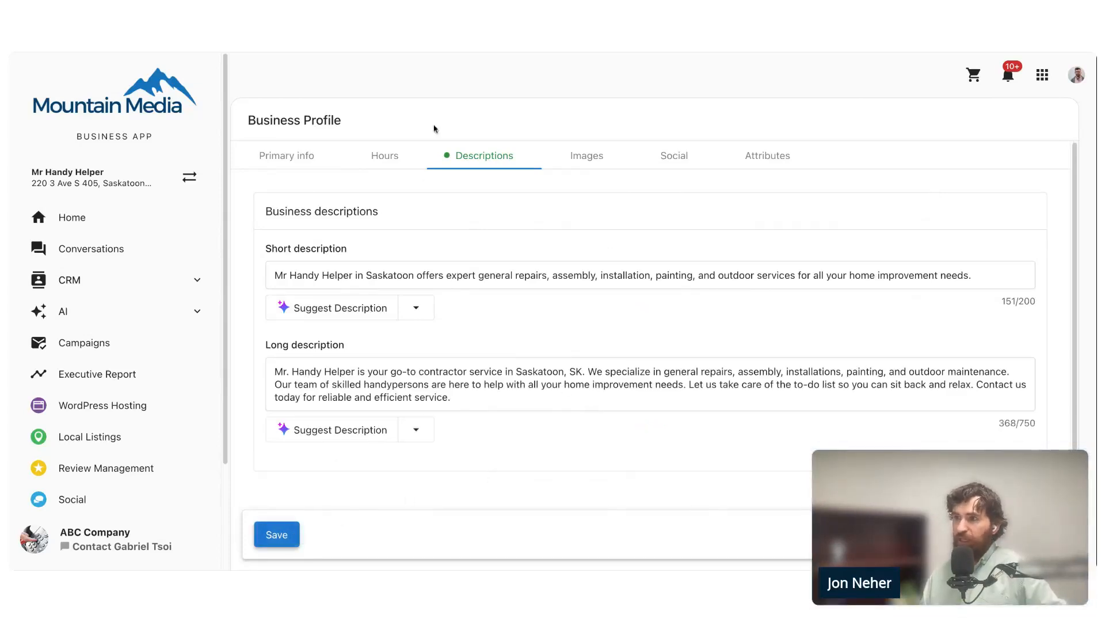
pyautogui.click(286, 158)
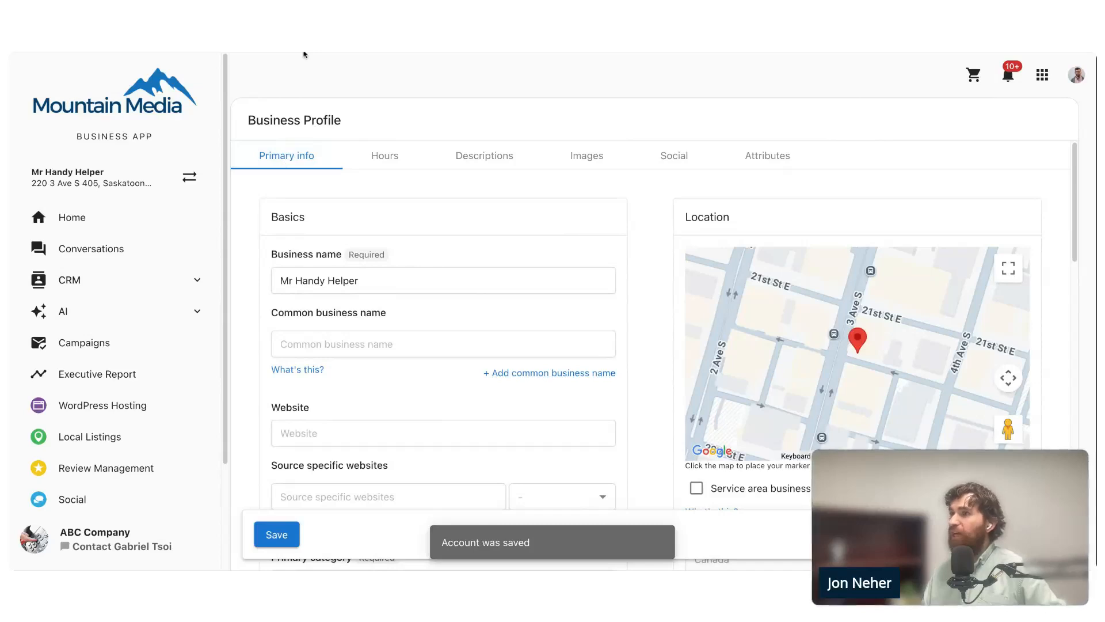
pyautogui.hotkey('ctrl', 'shift', 'Tab')
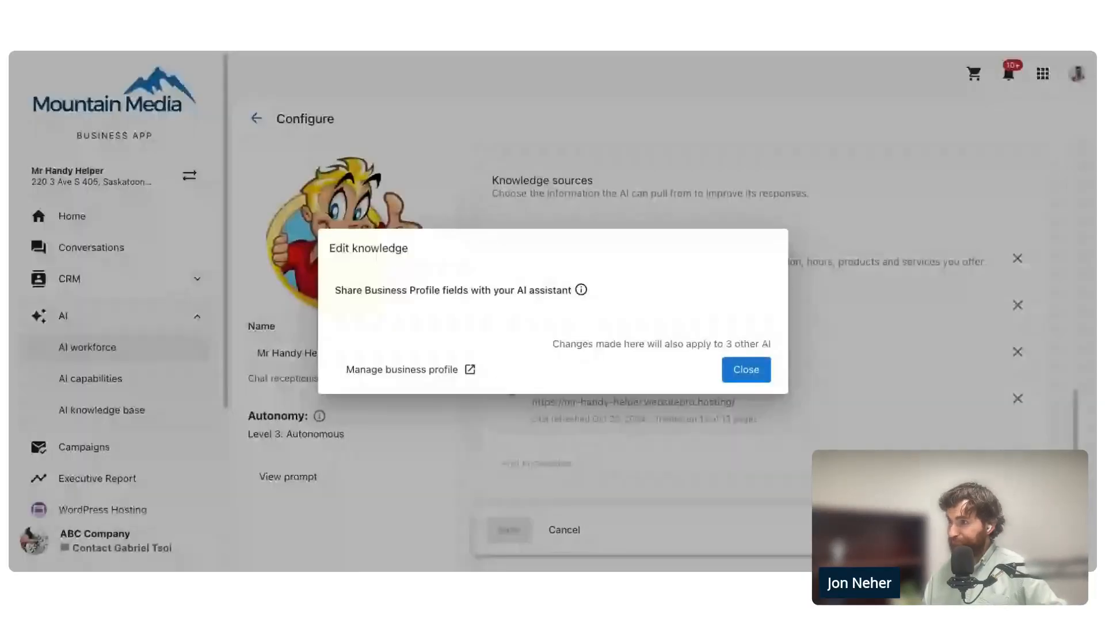
pyautogui.click(749, 370)
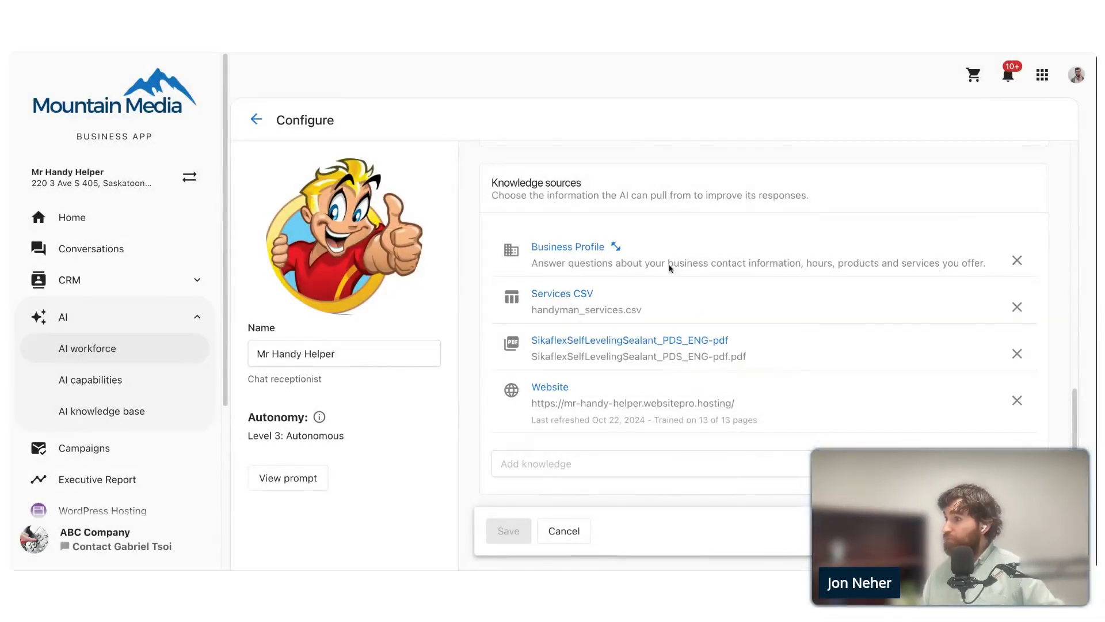
# - Open the Website knowledge source and review its URL, name, mode and refresh settings
pyautogui.moveTo(616, 247)
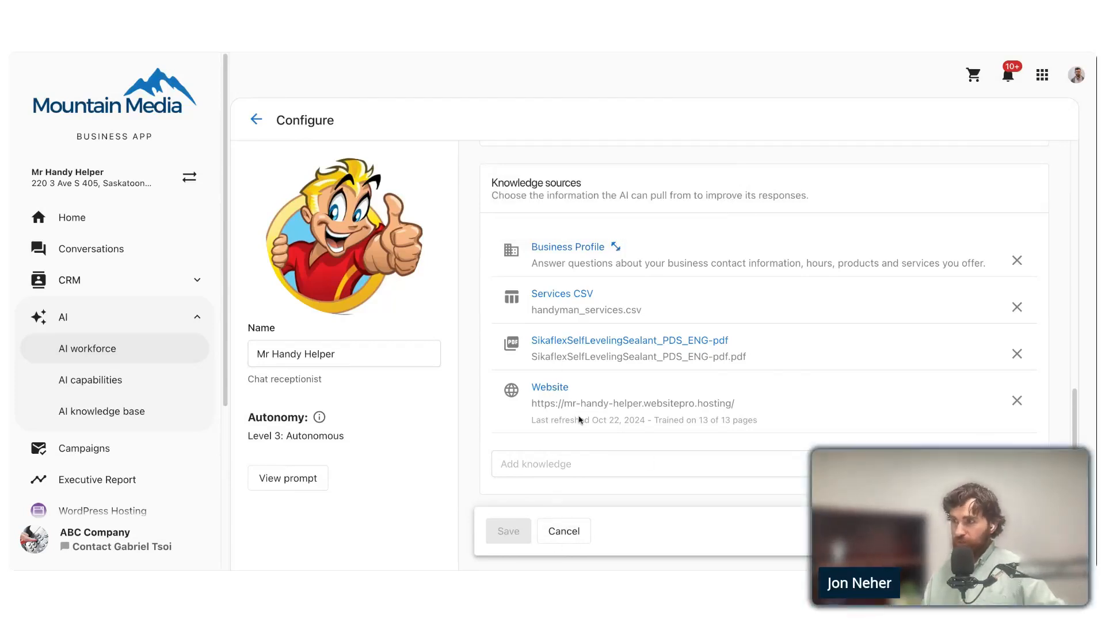
pyautogui.click(545, 389)
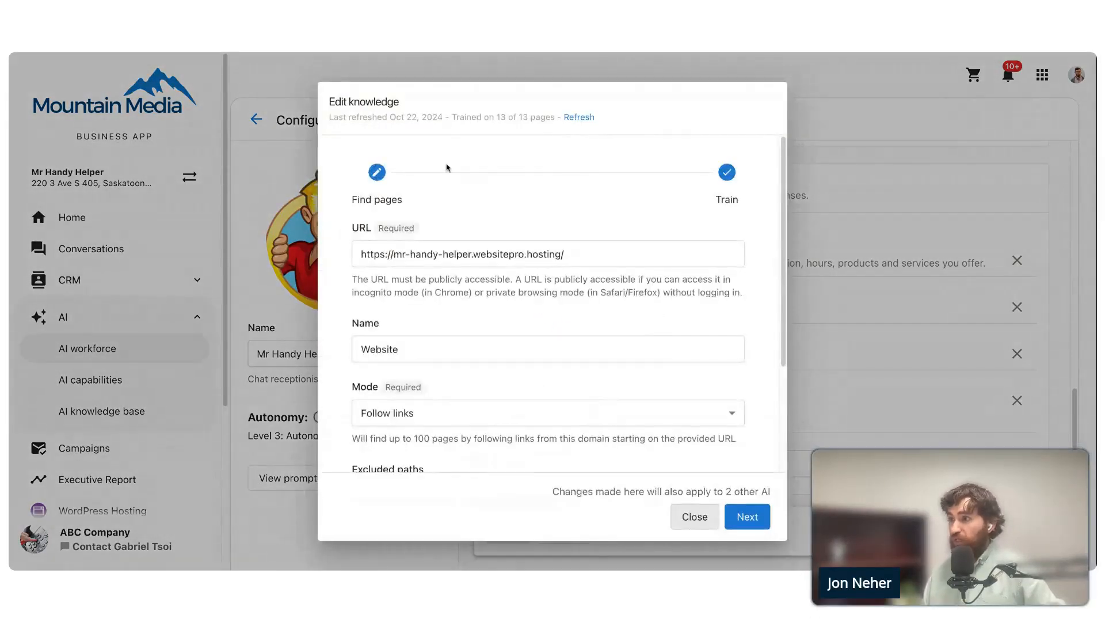
pyautogui.scroll(-3, 437, 219)
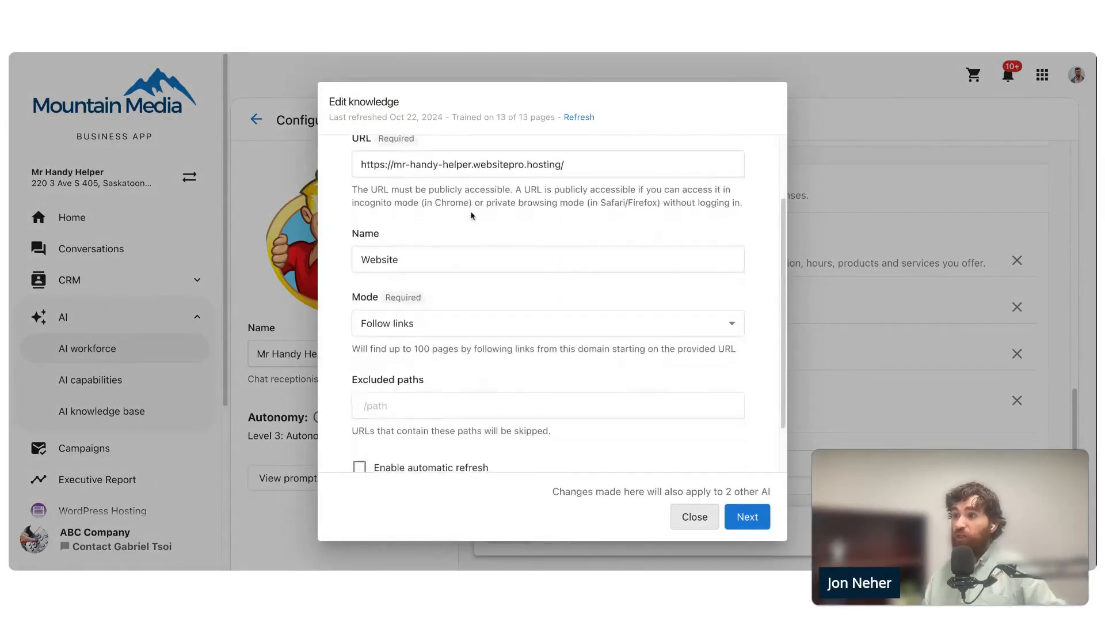
pyautogui.scroll(3, 471, 225)
pyautogui.scroll(-3, 469, 248)
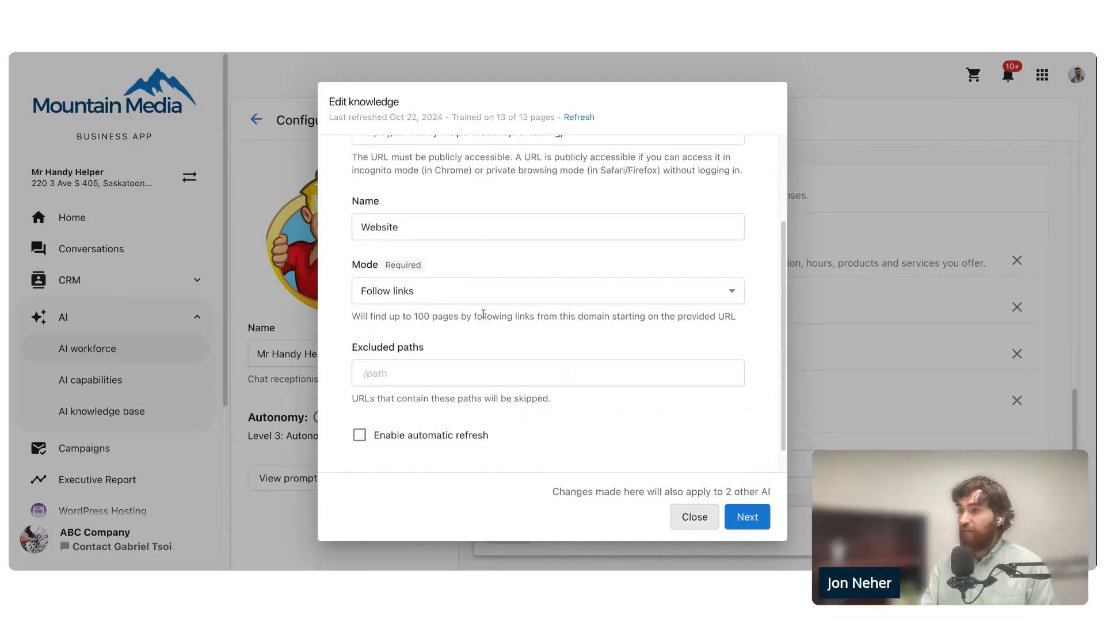
# - Set the Website knowledge source's mode to Single page and check the URL it applies to
pyautogui.click(558, 294)
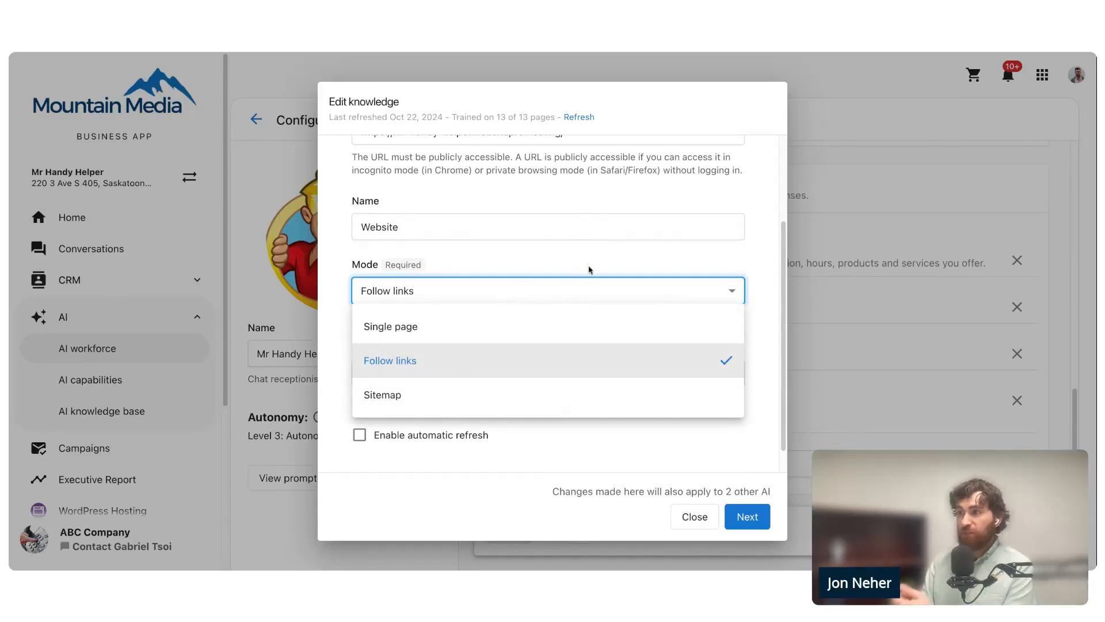
pyautogui.click(538, 327)
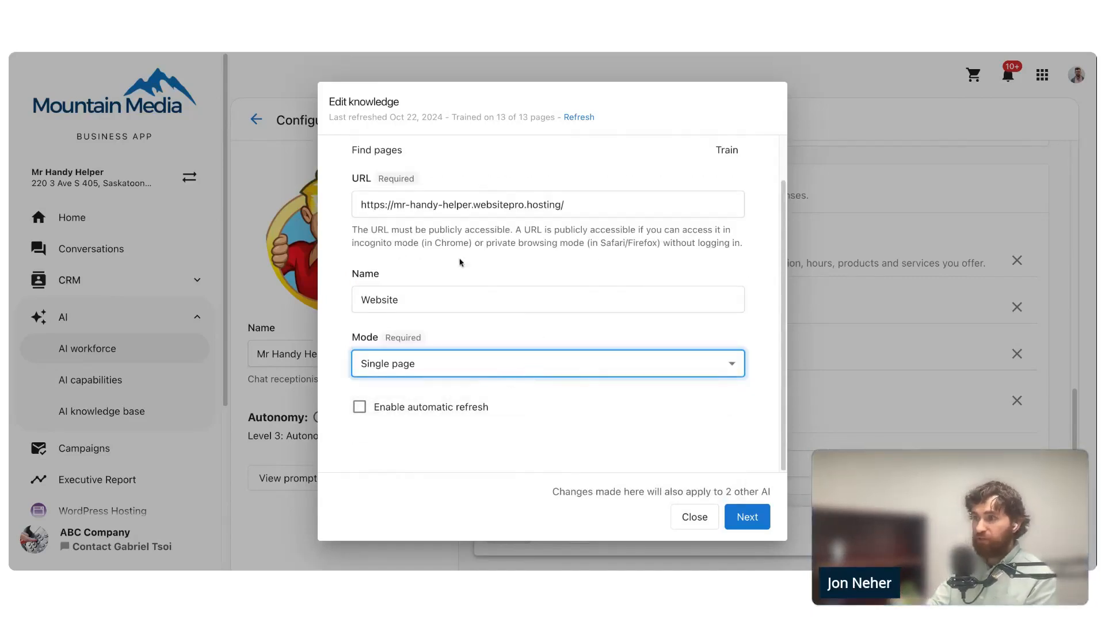
pyautogui.scroll(1, 524, 242)
pyautogui.moveTo(593, 230); pyautogui.dragTo(378, 225)
pyautogui.click(445, 286)
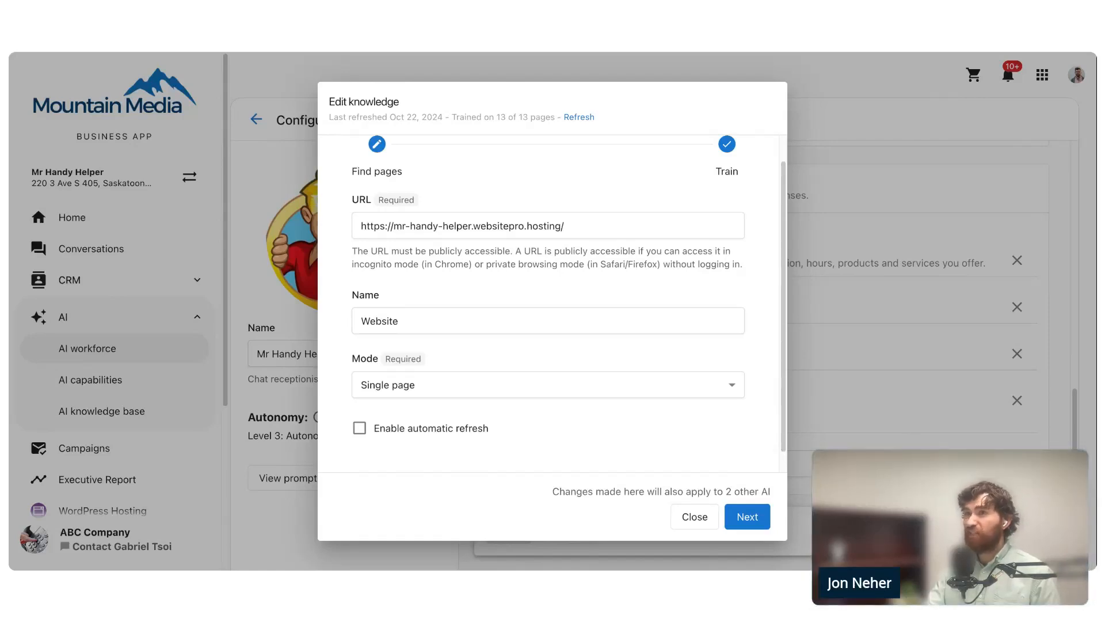
# - Set the Website knowledge source's mode to Follow links and inspect the excluded paths option
pyautogui.click(484, 384)
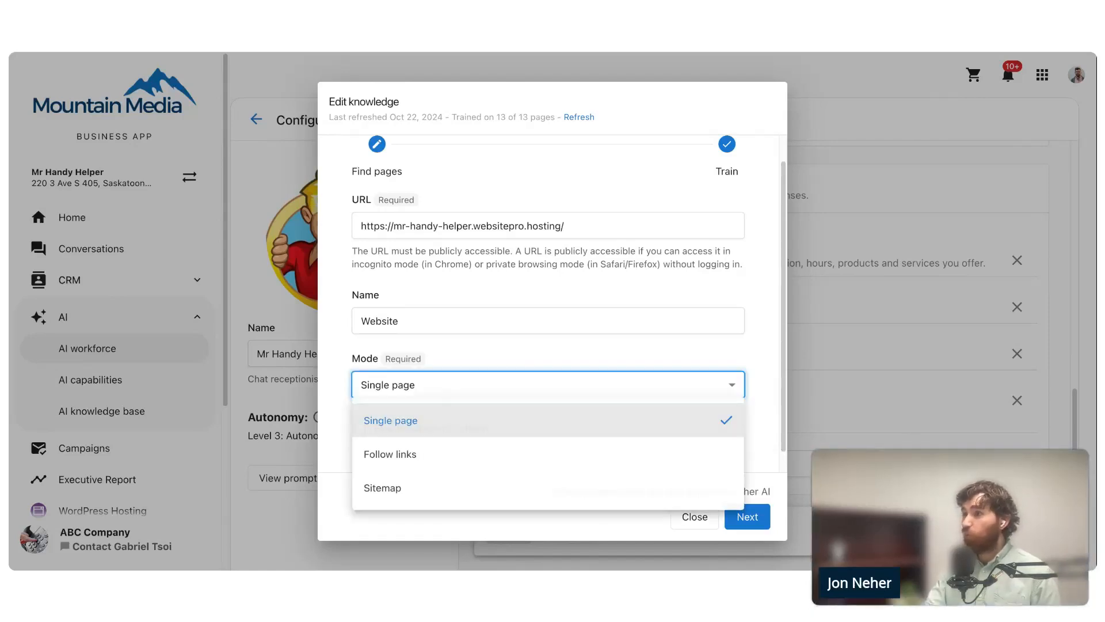
pyautogui.click(484, 461)
pyautogui.scroll(-2, 476, 406)
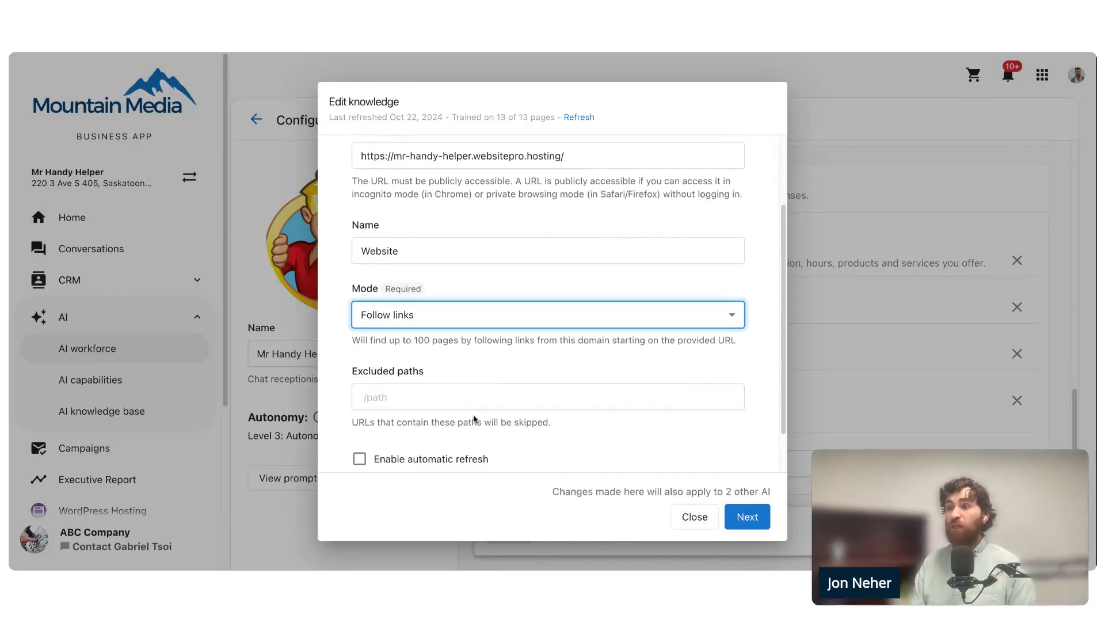
pyautogui.click(471, 372)
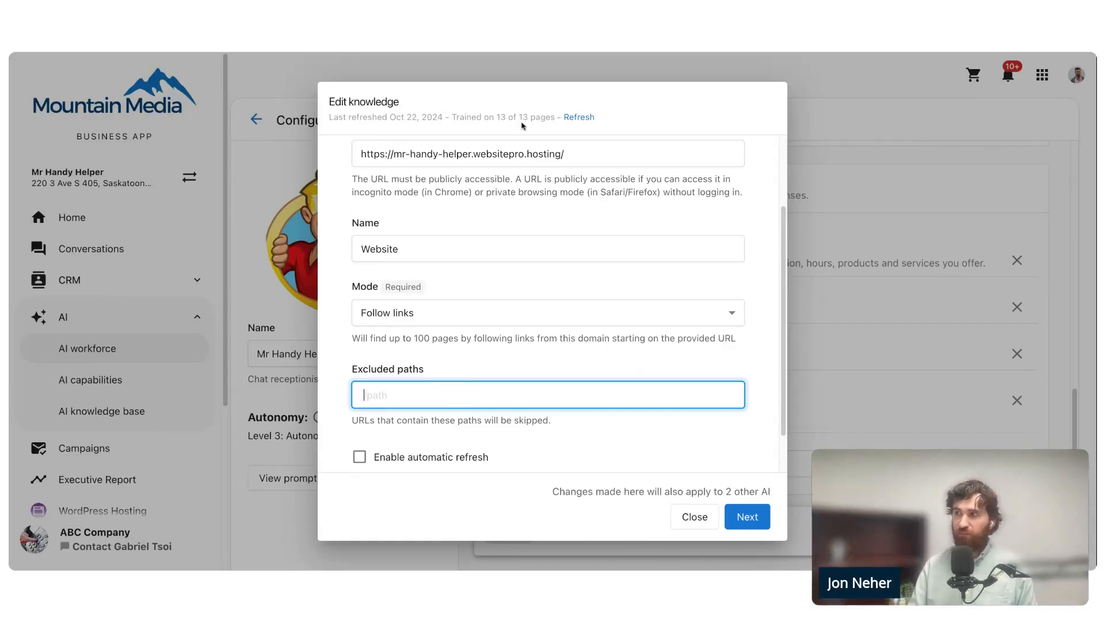
pyautogui.scroll(-1, 506, 392)
# - Set the Website knowledge source's mode to Sitemap
pyautogui.click(505, 297)
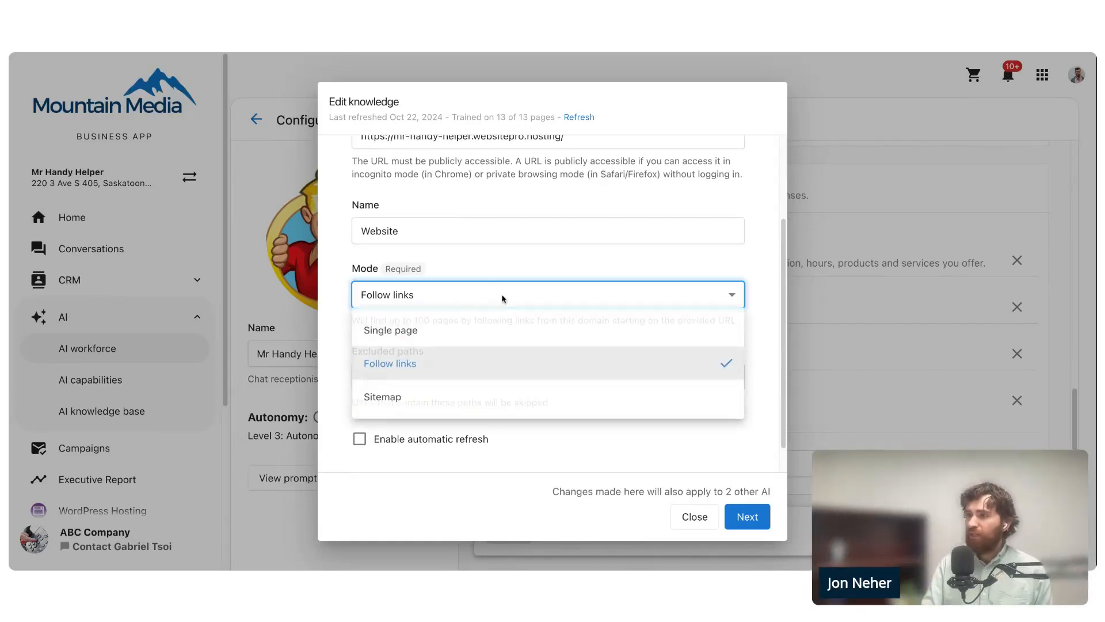
pyautogui.click(506, 398)
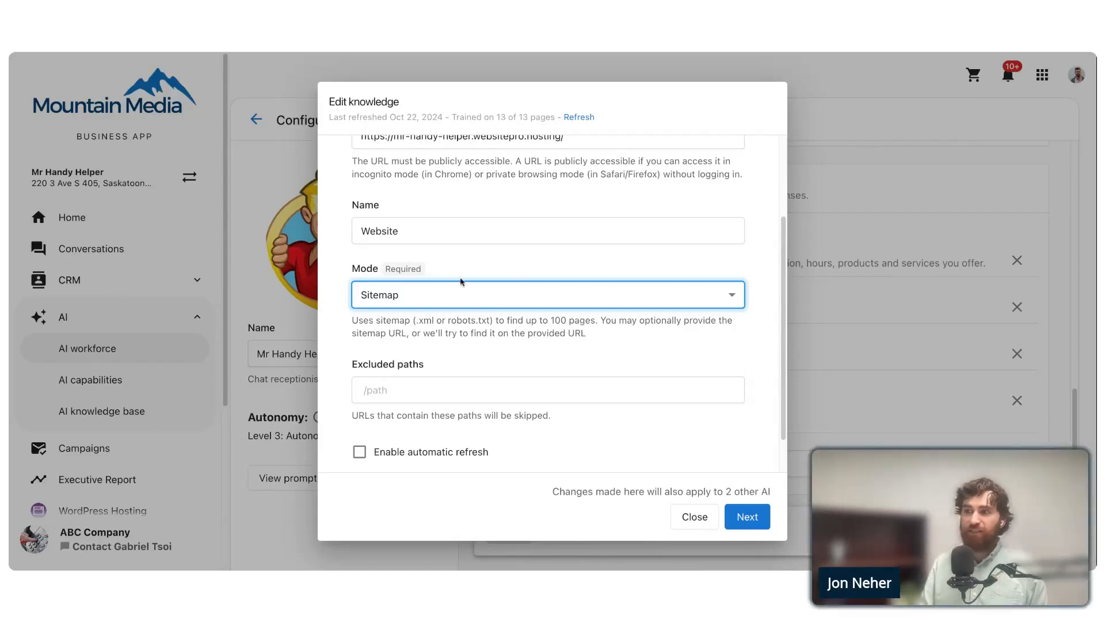
pyautogui.scroll(1, 506, 322)
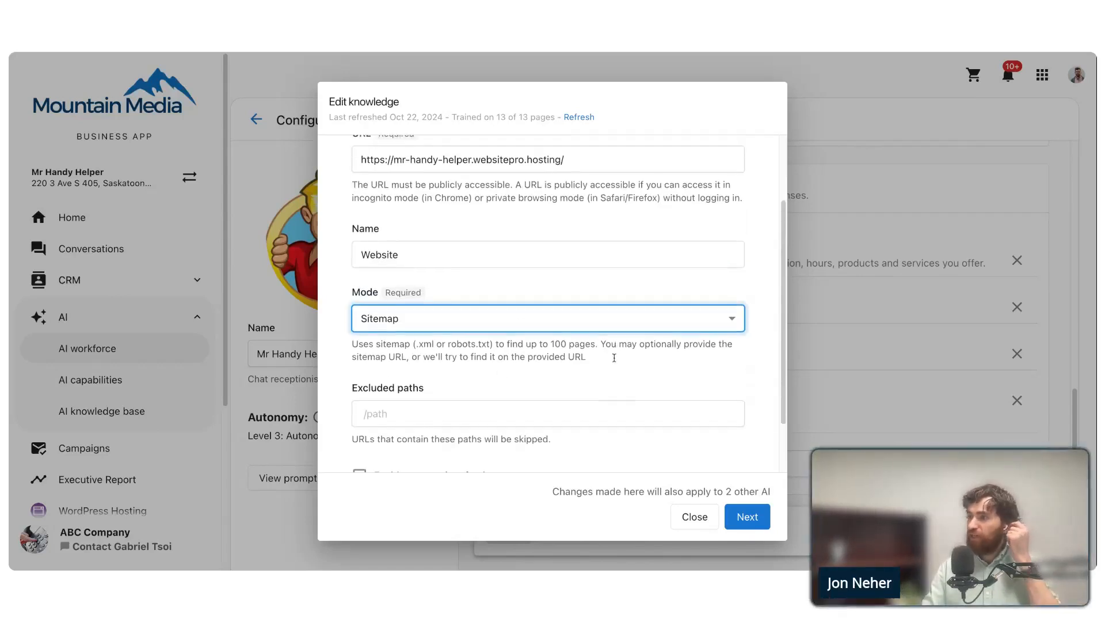
pyautogui.scroll(3, 614, 357)
# - Go to the Train stage without keeping the mode changes and review the website pages listed for training
pyautogui.press('Escape')
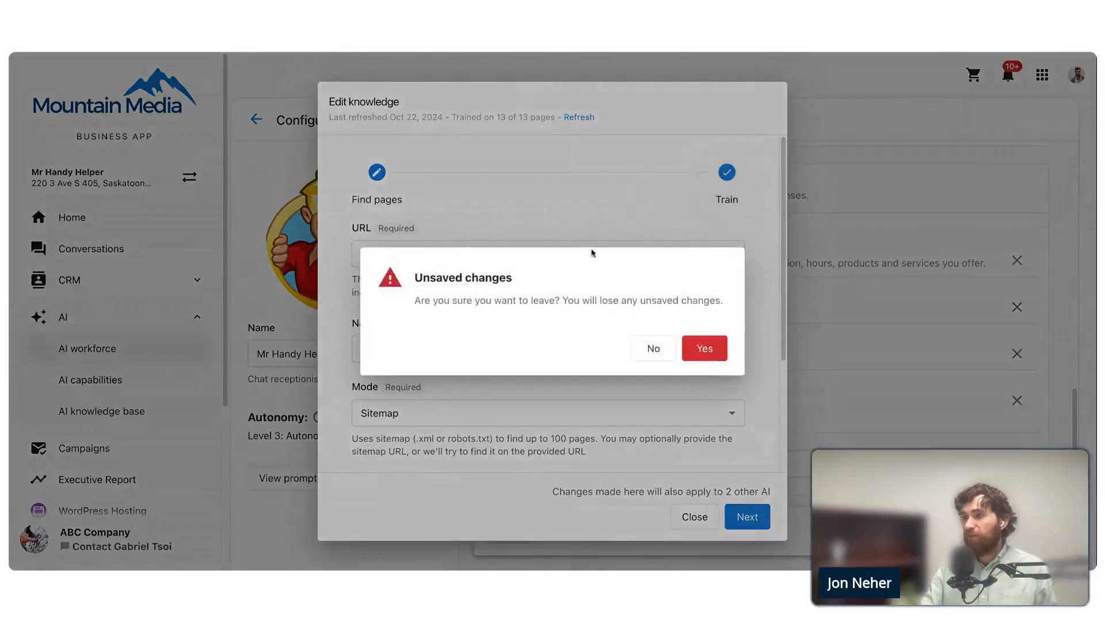
pyautogui.click(723, 348)
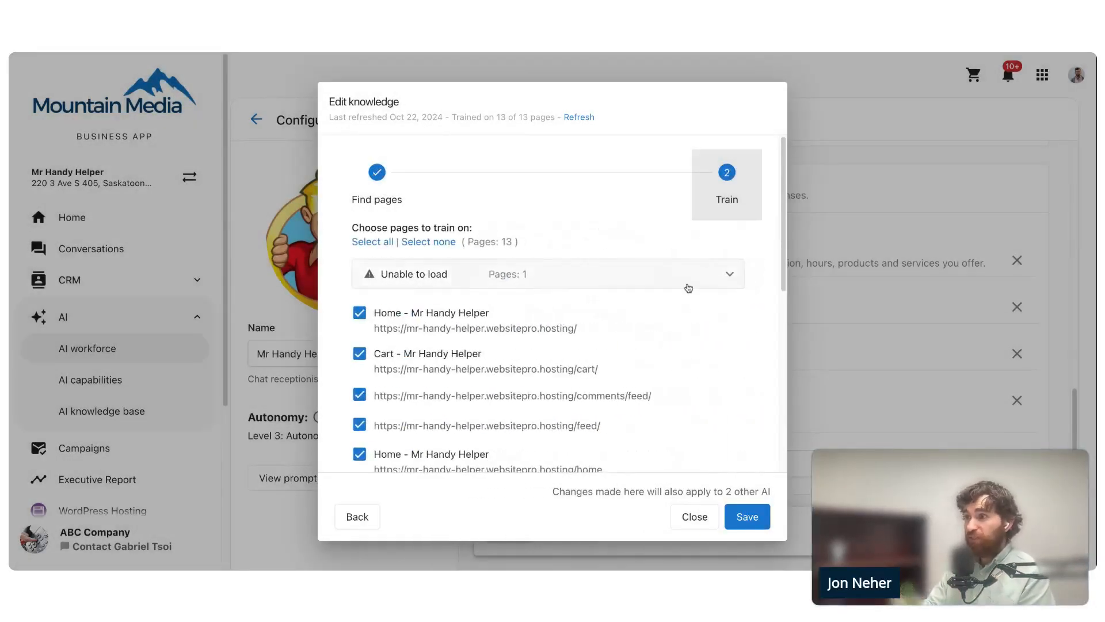
pyautogui.scroll(-3, 580, 311)
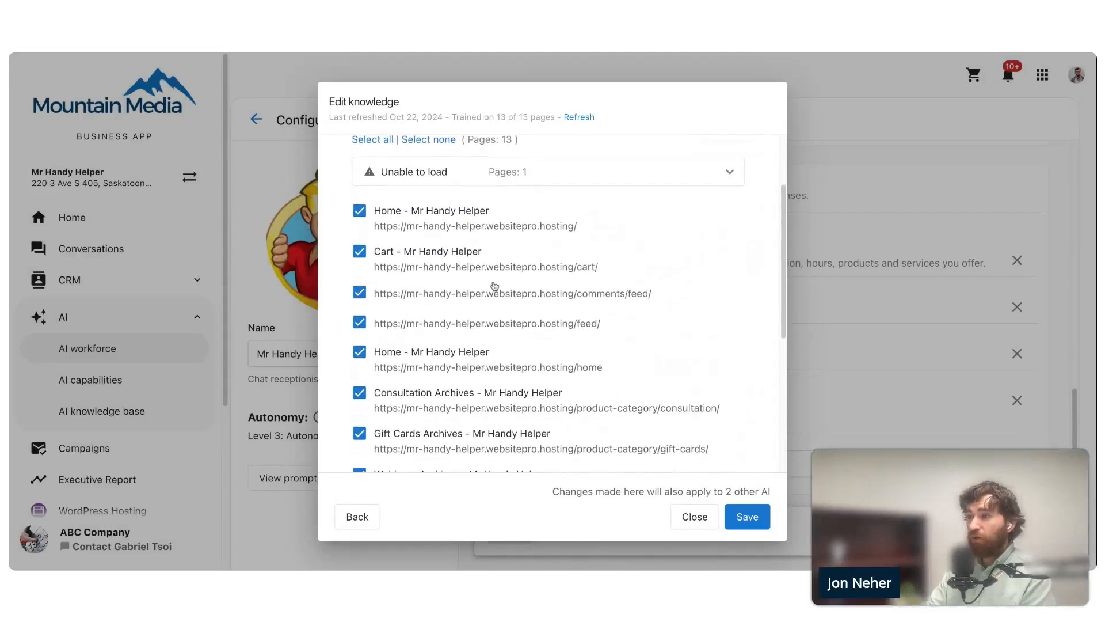
pyautogui.scroll(-6, 495, 286)
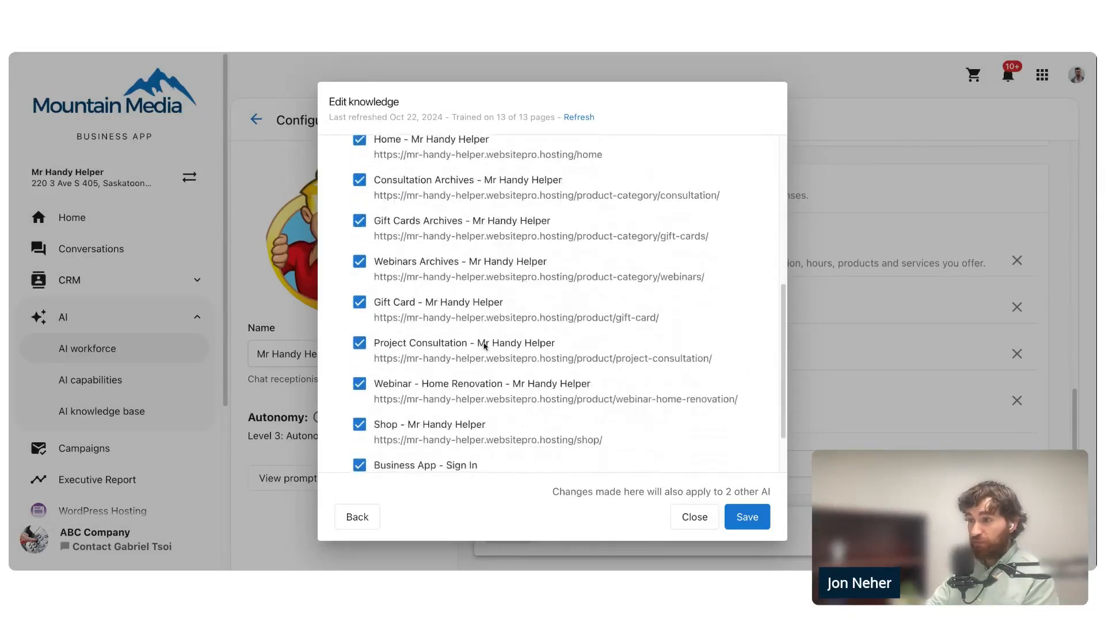
pyautogui.scroll(-2, 486, 345)
pyautogui.scroll(10, 492, 349)
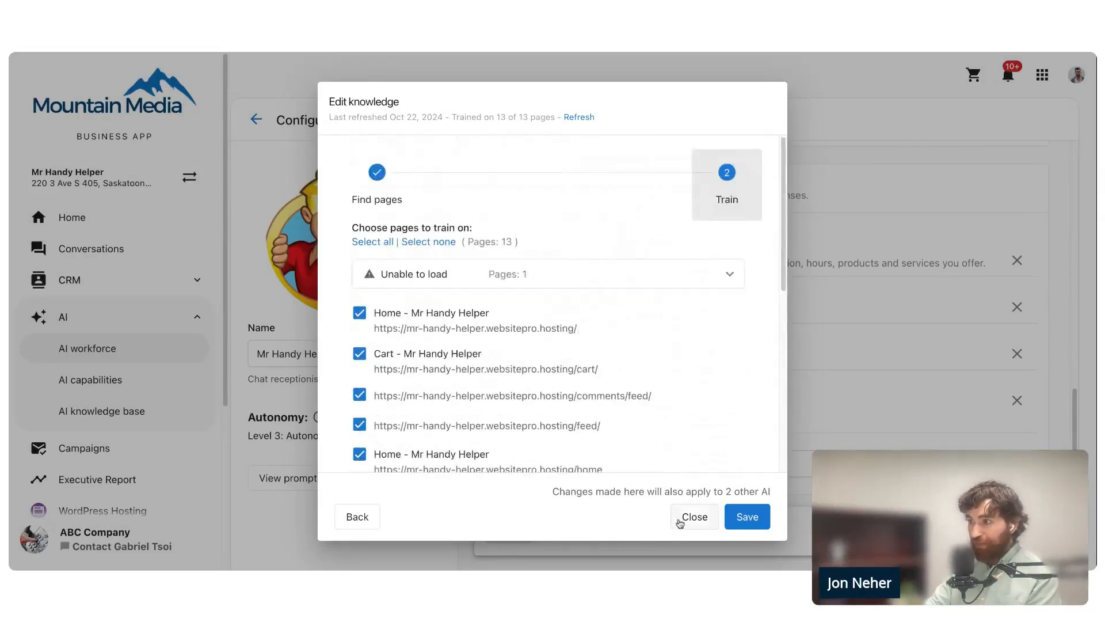
pyautogui.click(680, 523)
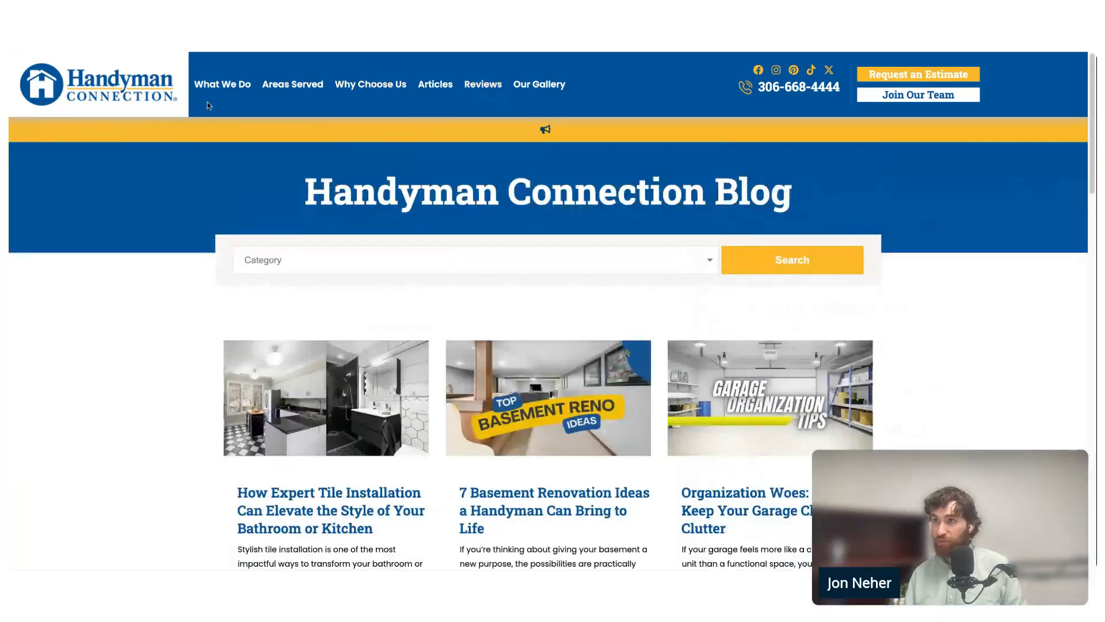
# - Look through the article listing on the Handyman Connection Blog down to the page navigation
pyautogui.scroll(-6, 151, 332)
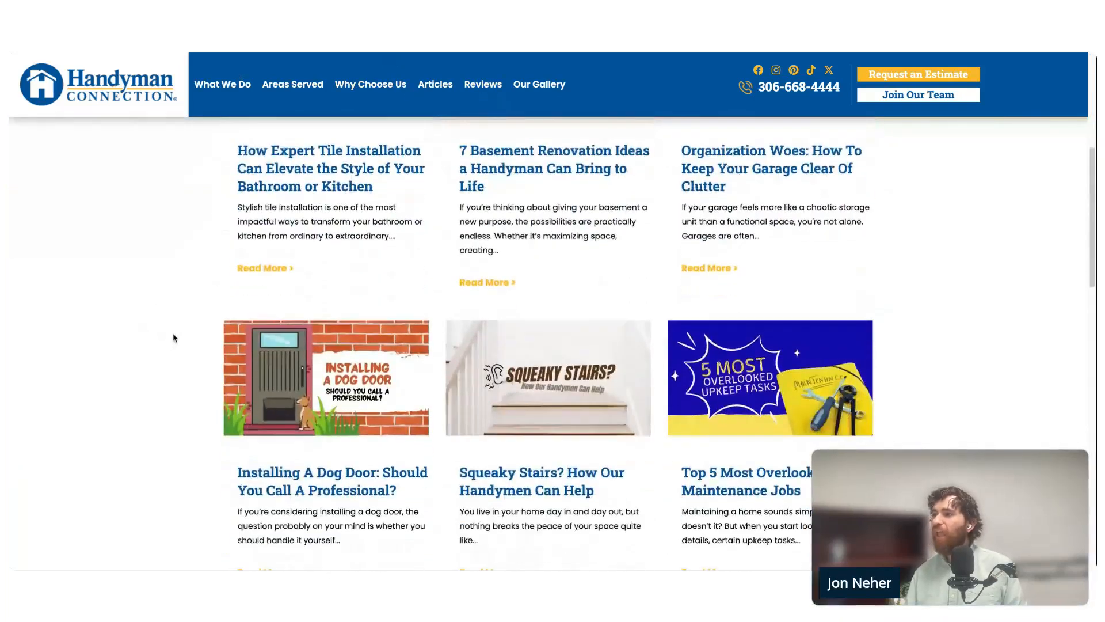
pyautogui.scroll(-12, 175, 338)
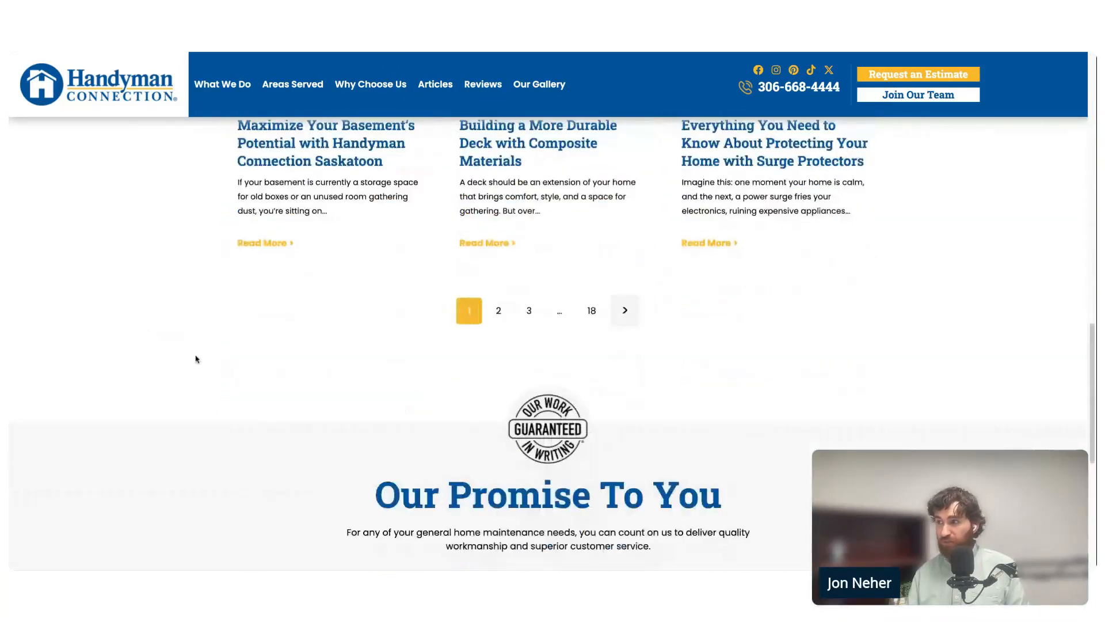
# - Open page 18 of the Handyman Connection Blog and look through the older articles listed there
pyautogui.click(593, 398)
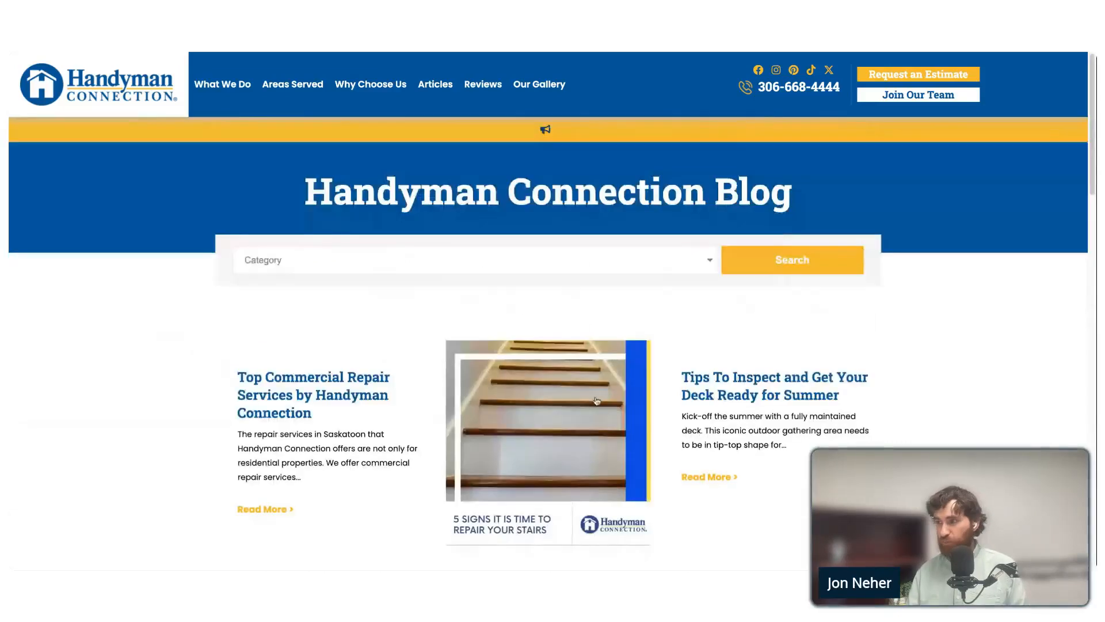
pyautogui.scroll(-10, 172, 296)
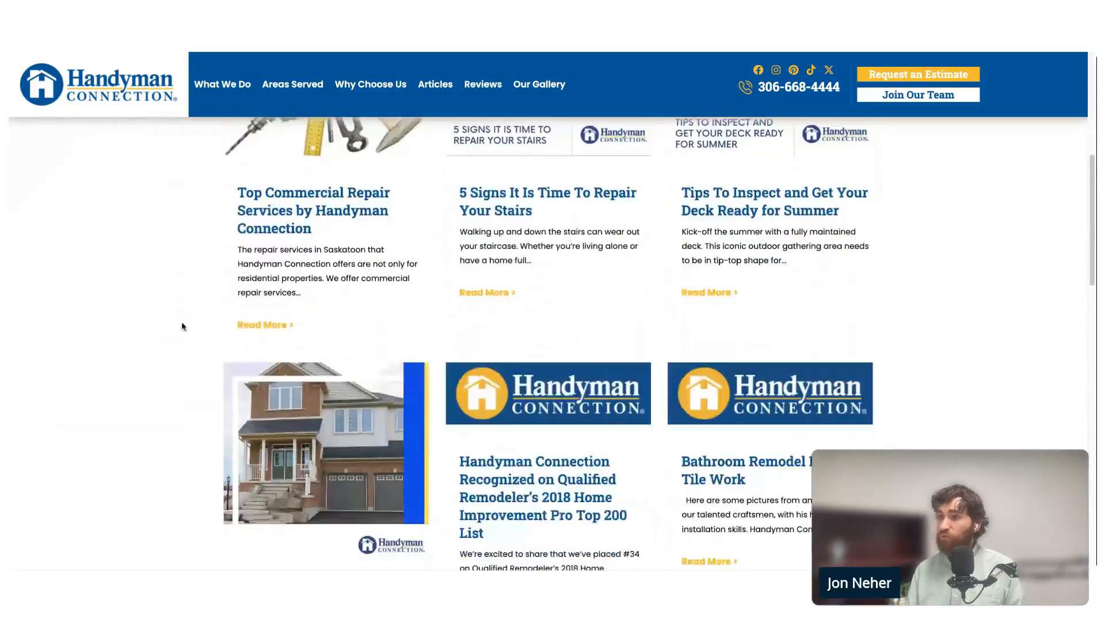
pyautogui.scroll(-3, 184, 331)
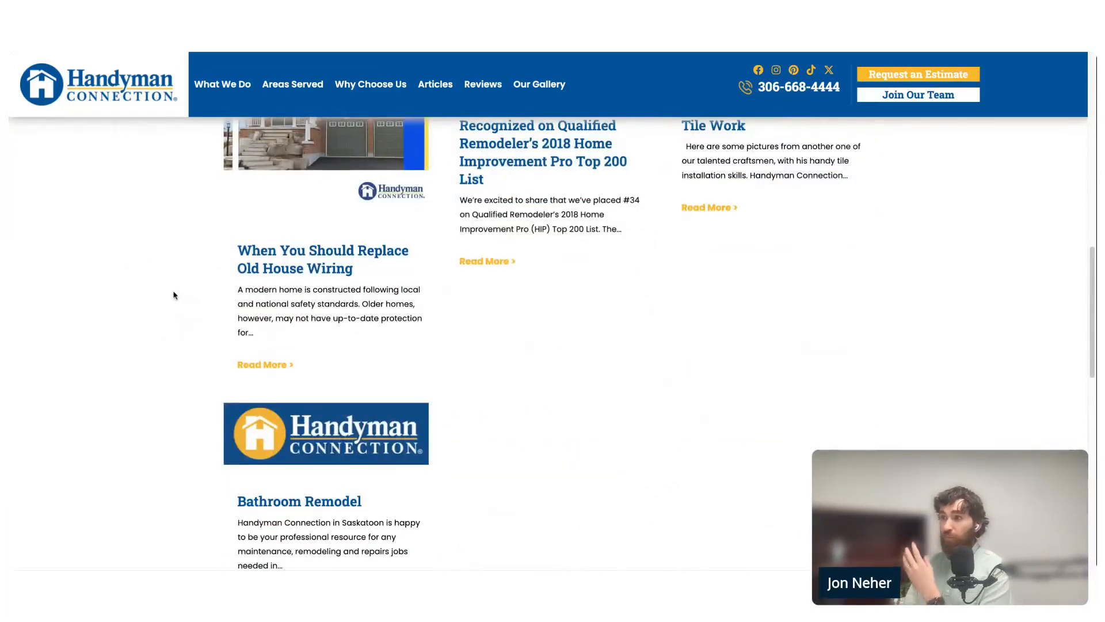
pyautogui.scroll(5, 174, 305)
pyautogui.scroll(6, 175, 306)
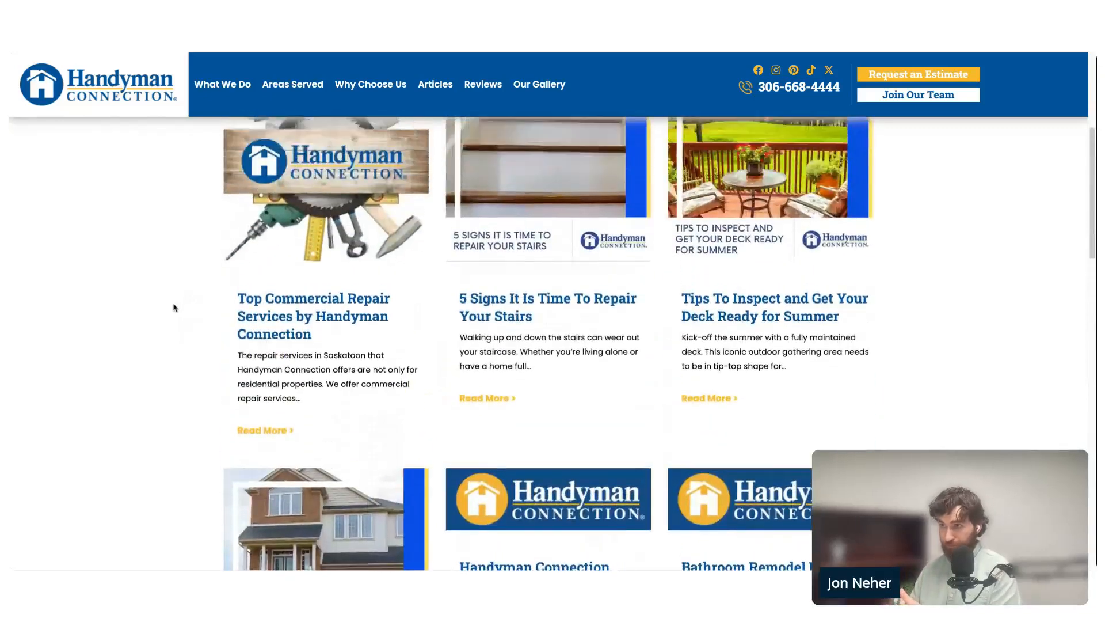
pyautogui.scroll(-3, 320, 288)
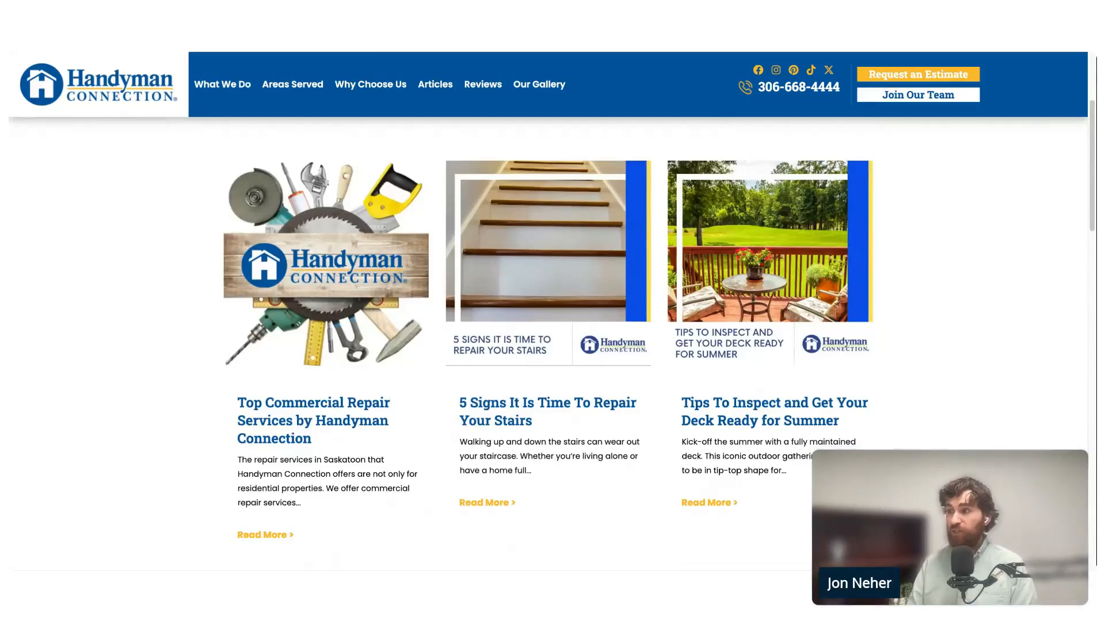
# - Open the blog article "5 Signs It Is Time To Repair Your Stairs" and look through its content
pyautogui.click(496, 274)
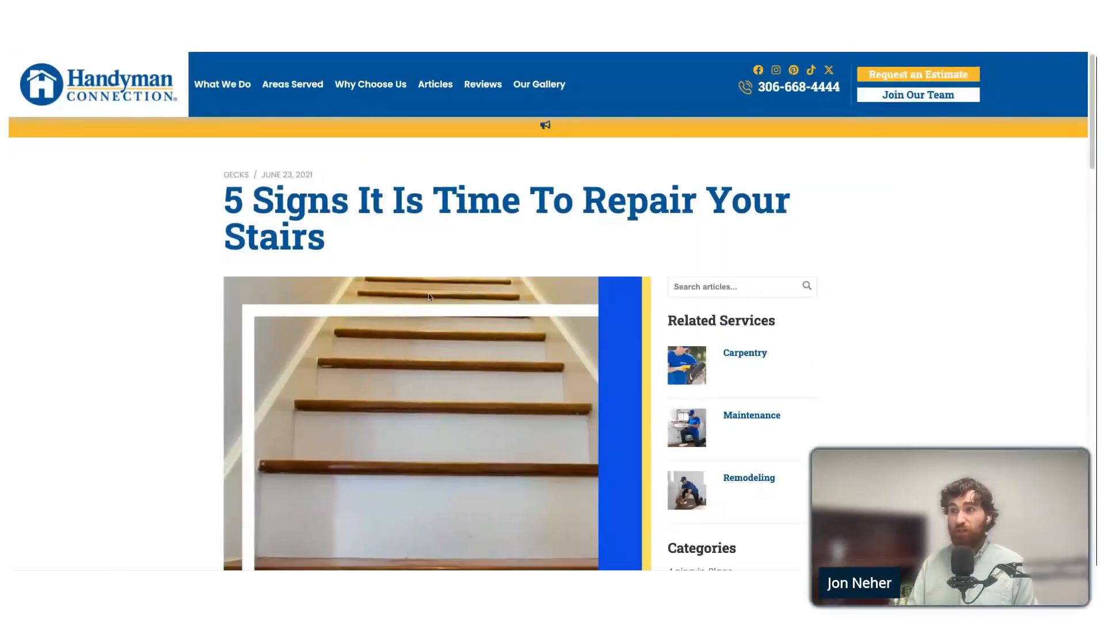
pyautogui.scroll(-1, 431, 308)
pyautogui.scroll(-8, 431, 307)
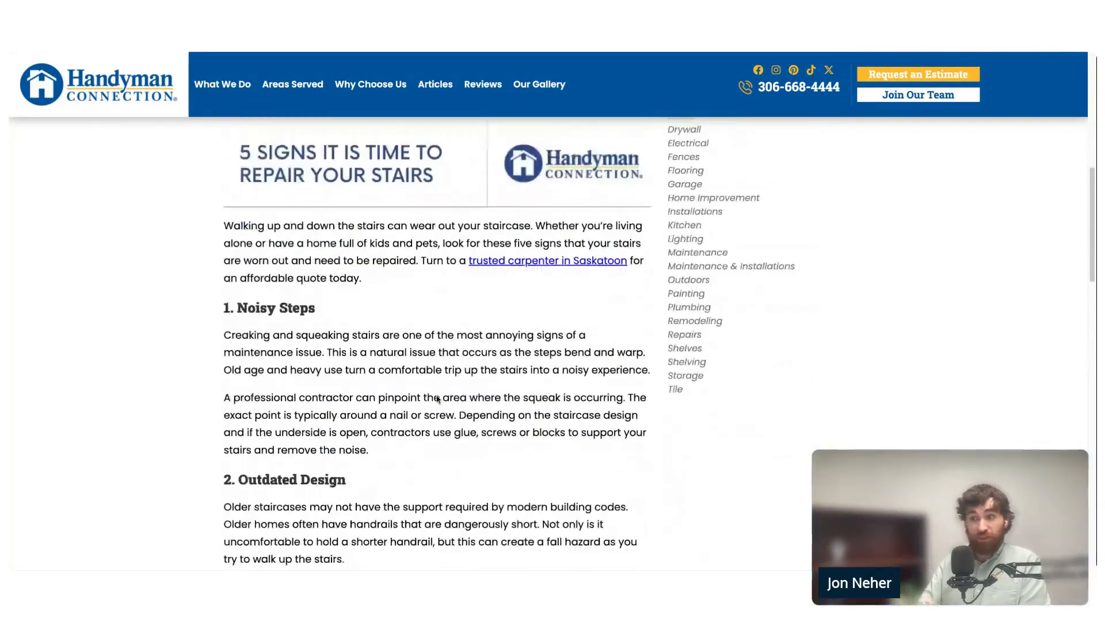
pyautogui.scroll(-9, 437, 397)
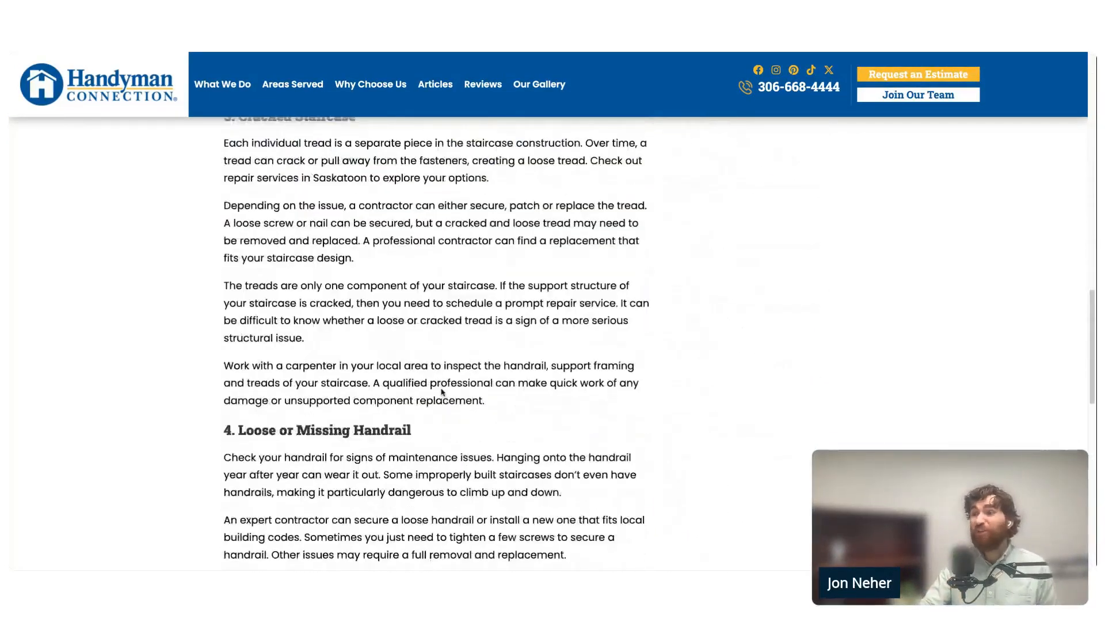
pyautogui.scroll(-3, 436, 385)
pyautogui.scroll(9, 440, 391)
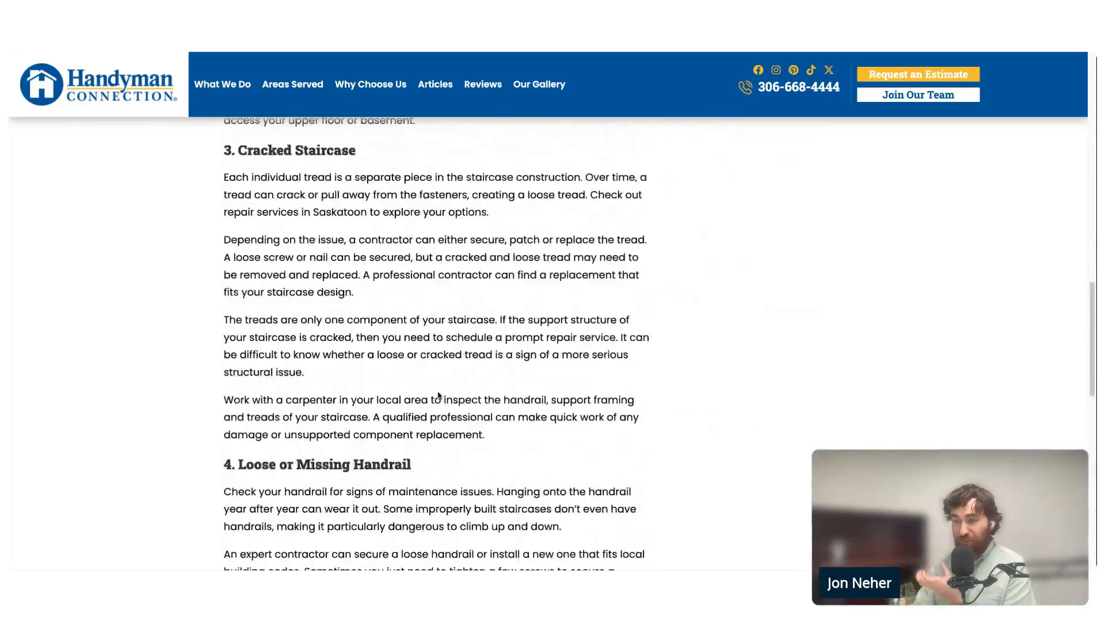
pyautogui.scroll(7, 445, 400)
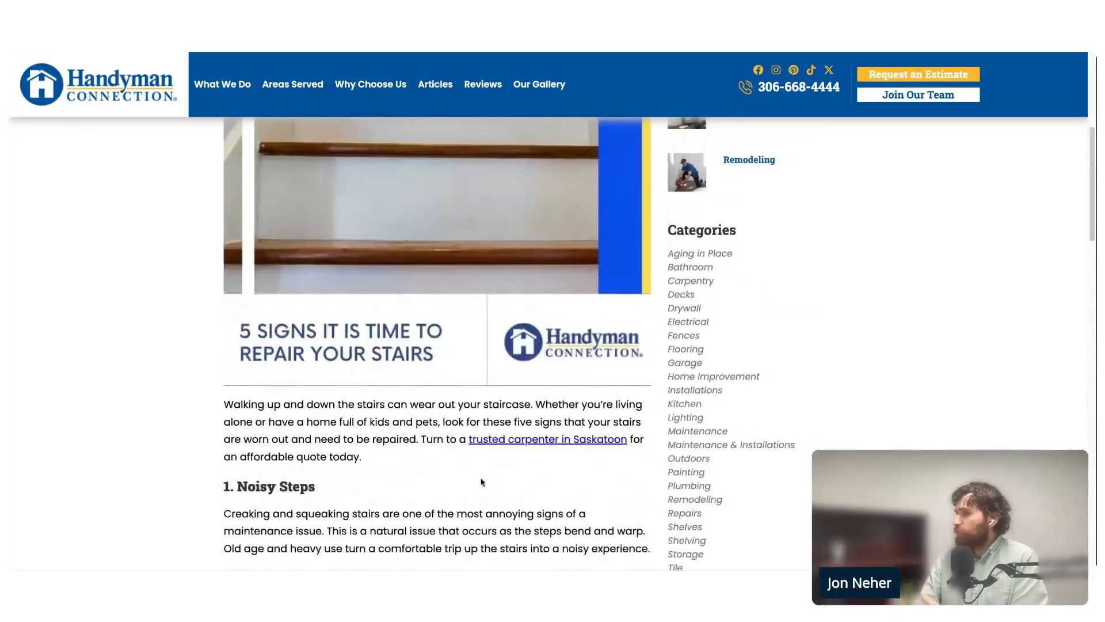
pyautogui.scroll(3, 449, 474)
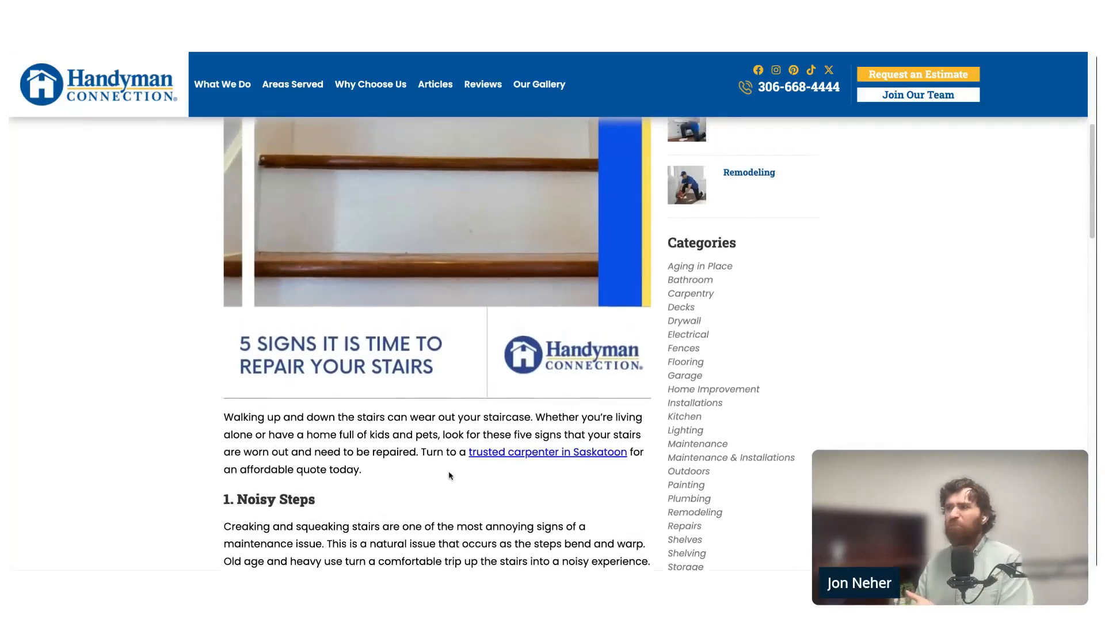
pyautogui.scroll(3, 407, 471)
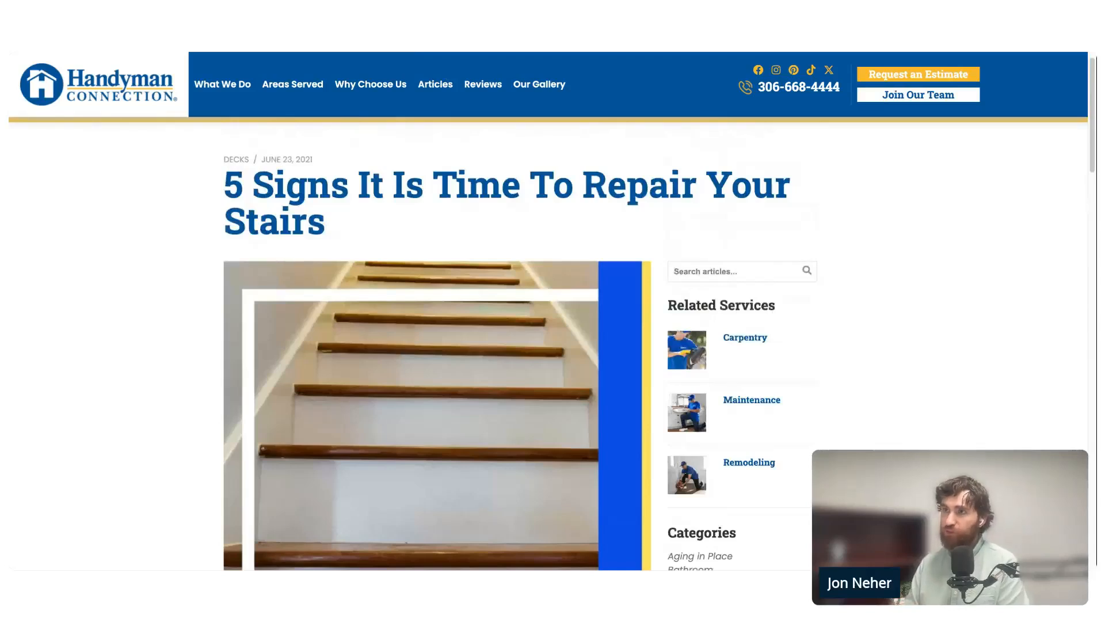
pyautogui.scroll(-2, 438, 368)
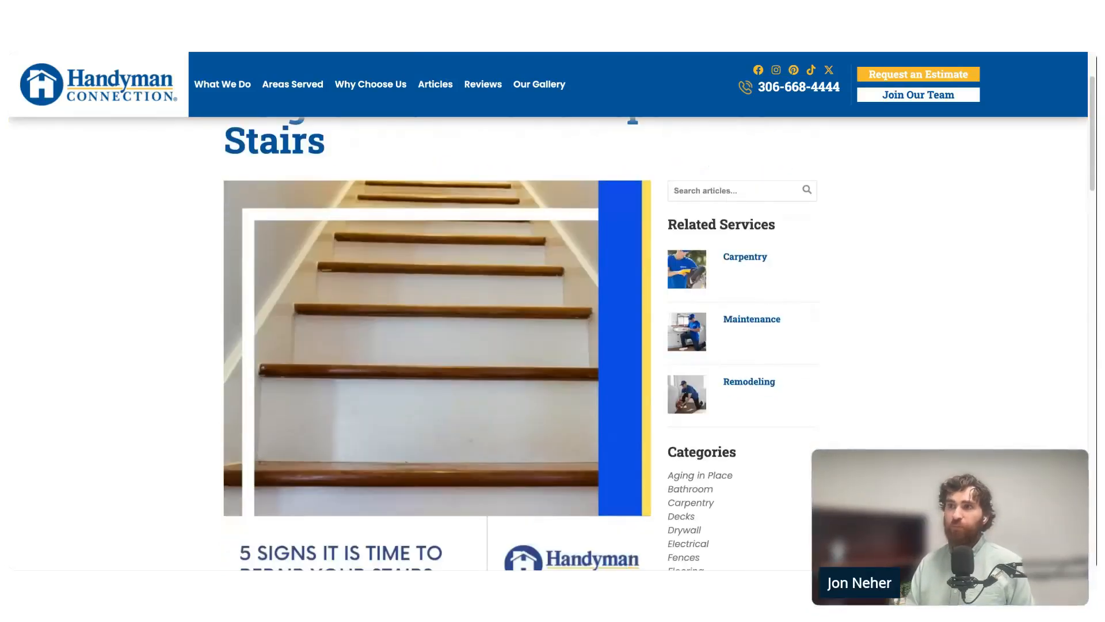
pyautogui.scroll(-8, 438, 346)
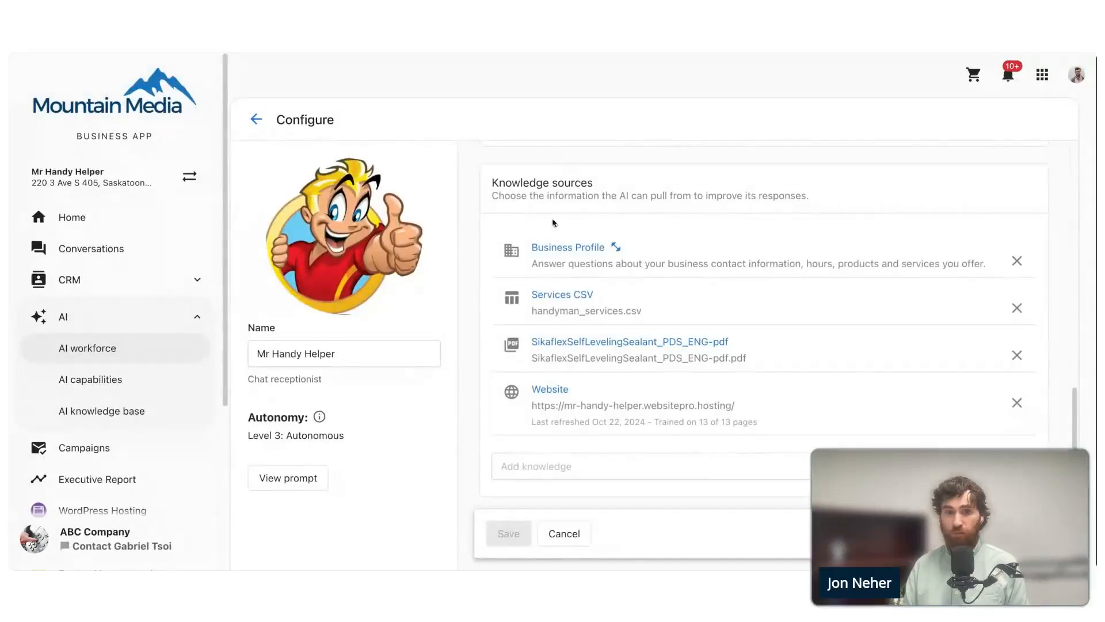
pyautogui.click(553, 468)
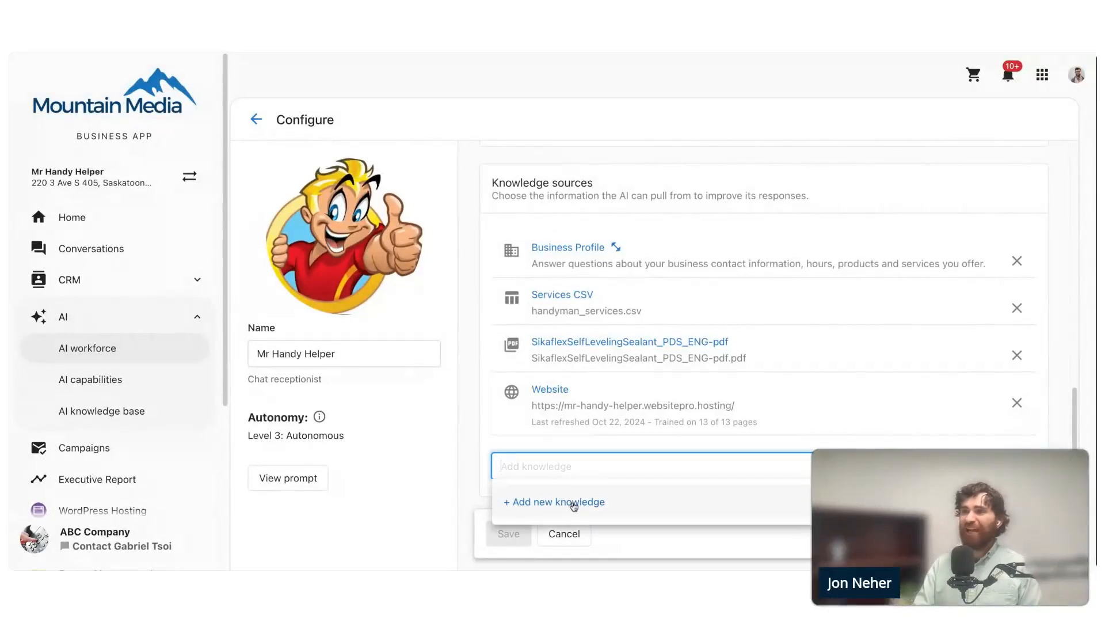
pyautogui.click(574, 503)
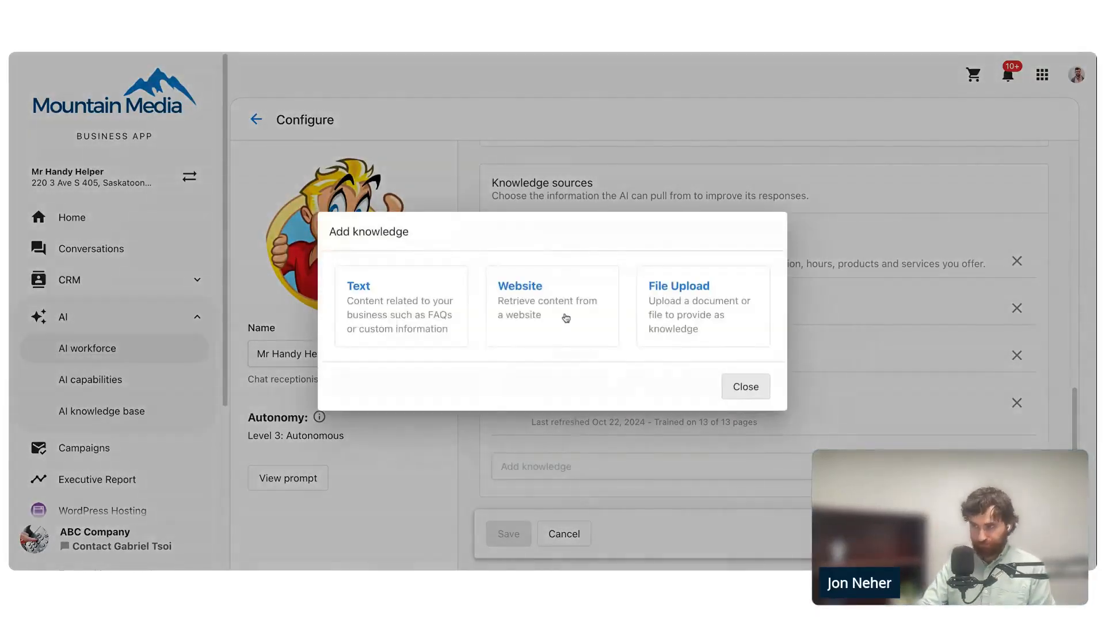
pyautogui.click(515, 291)
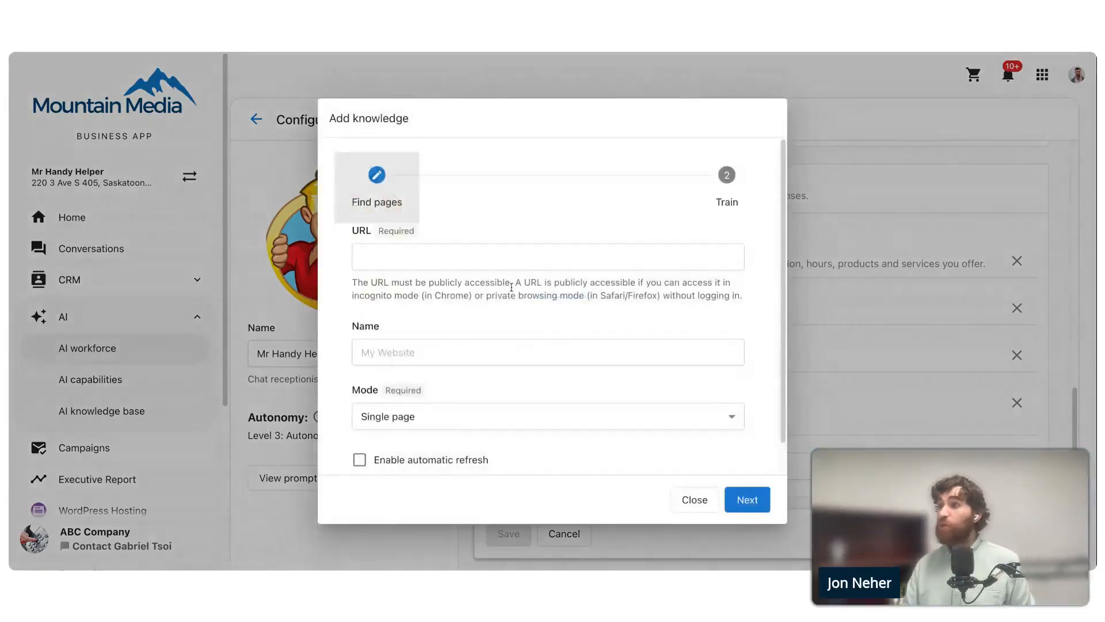
pyautogui.click(415, 260)
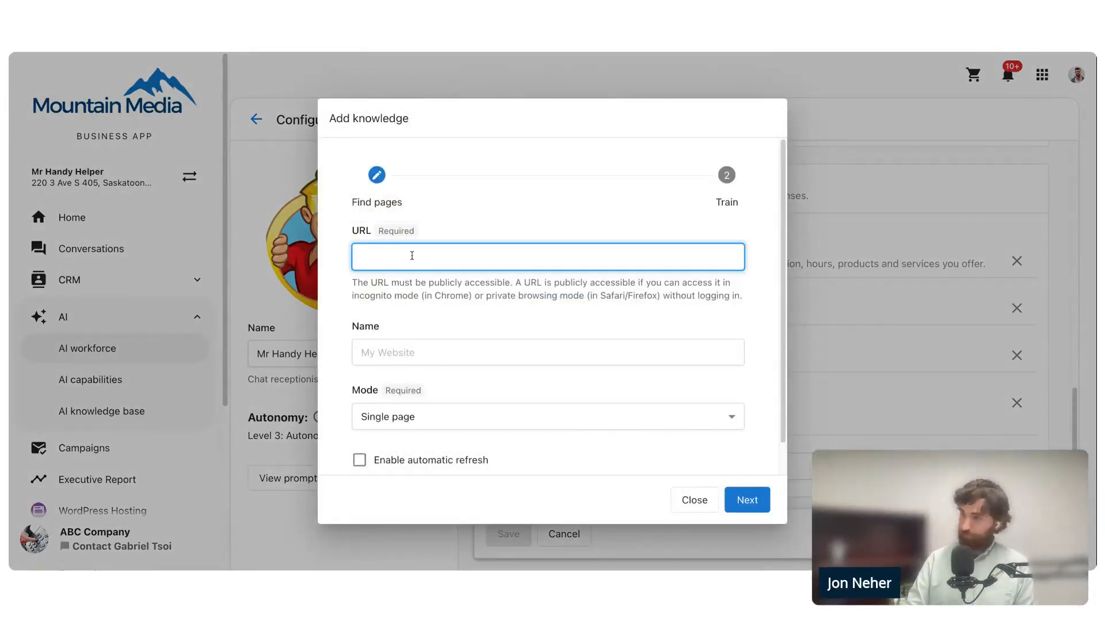
pyautogui.write('https://handymanconnection.com/saskatoon/articles')
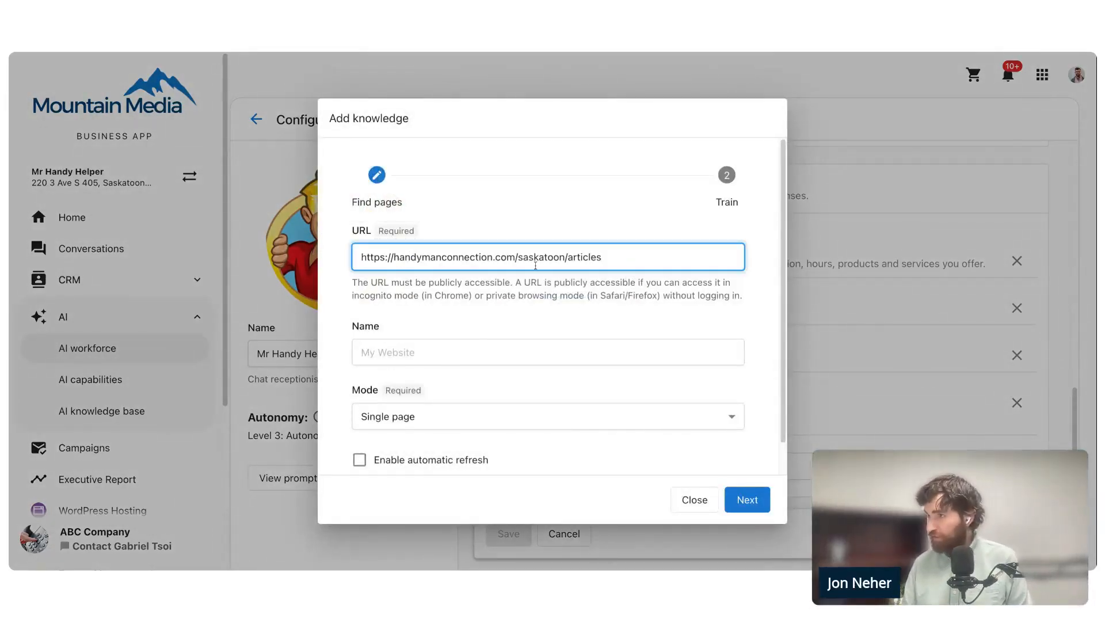
pyautogui.moveTo(603, 257); pyautogui.dragTo(518, 269)
pyautogui.press('BackSpace')
pyautogui.press('BackSpace')
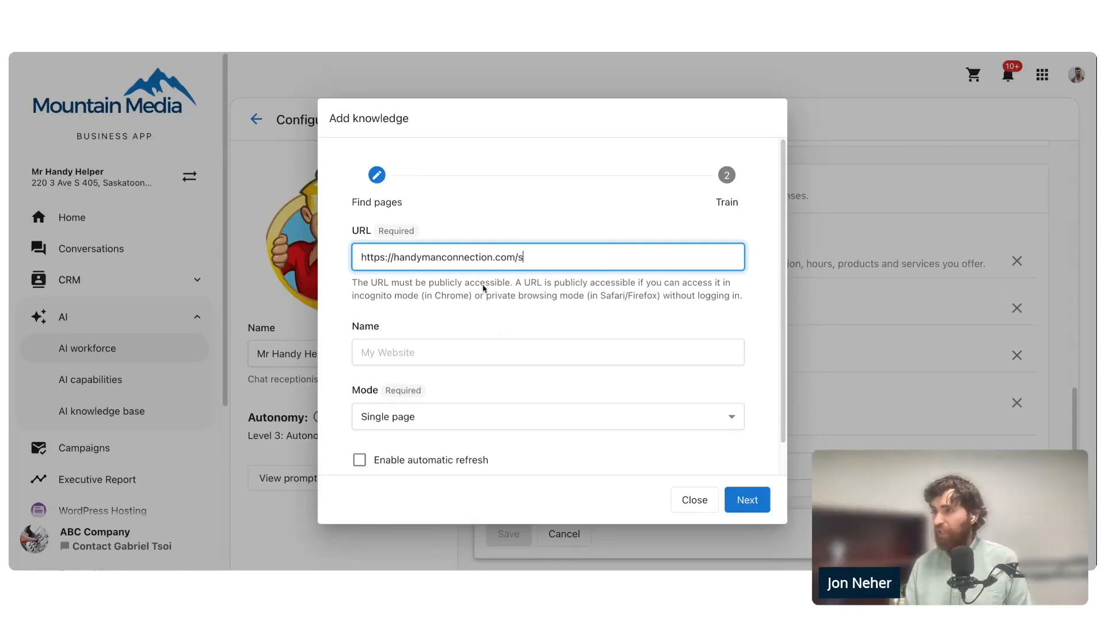
# - Name the new website source "Handyman Connection" and set its mode to Follow links
pyautogui.click(491, 350)
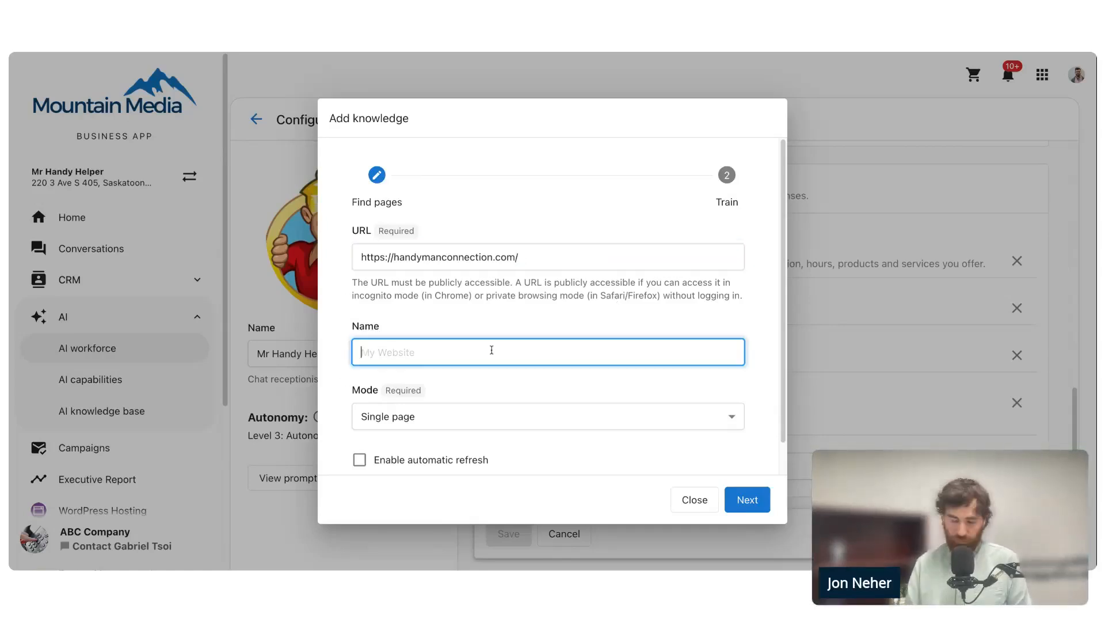
pyautogui.write('Handyman Connection')
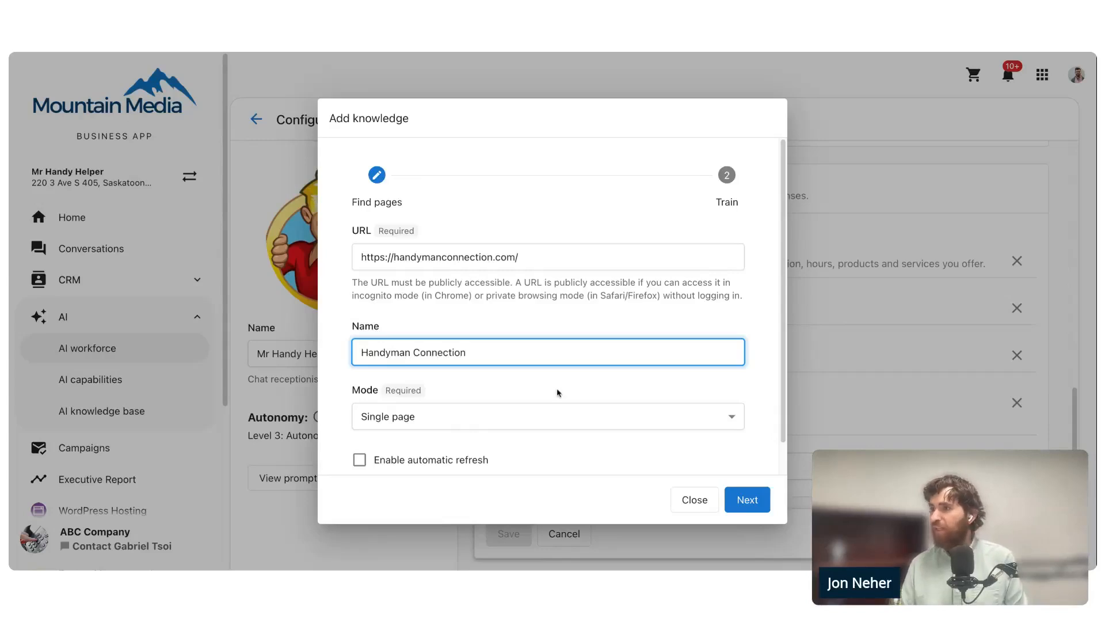
pyautogui.scroll(-1, 558, 393)
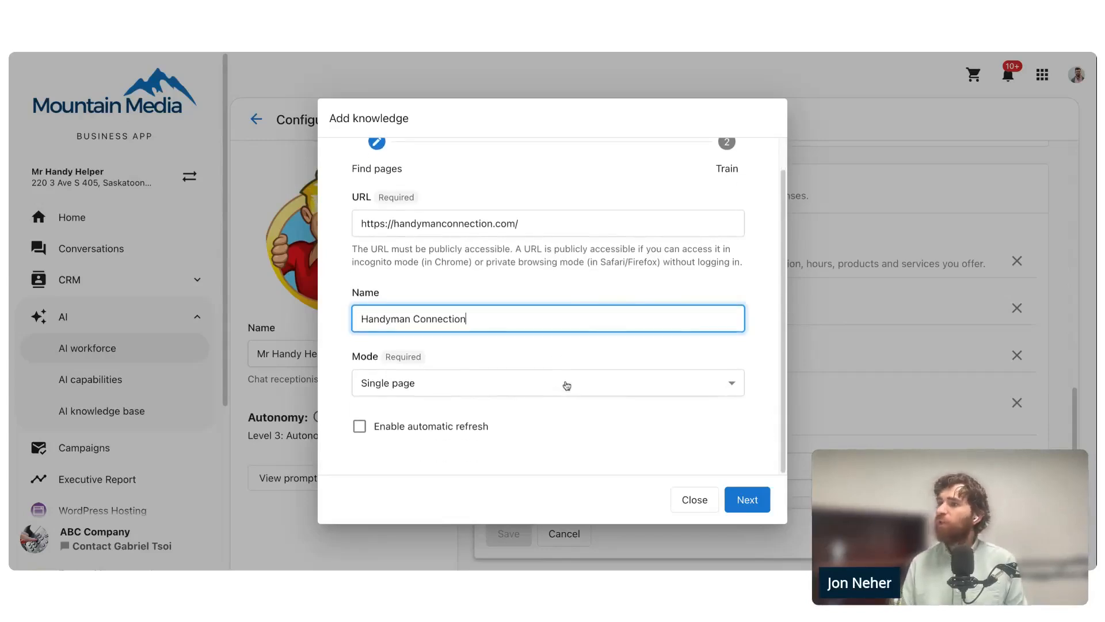
pyautogui.click(564, 383)
pyautogui.click(526, 455)
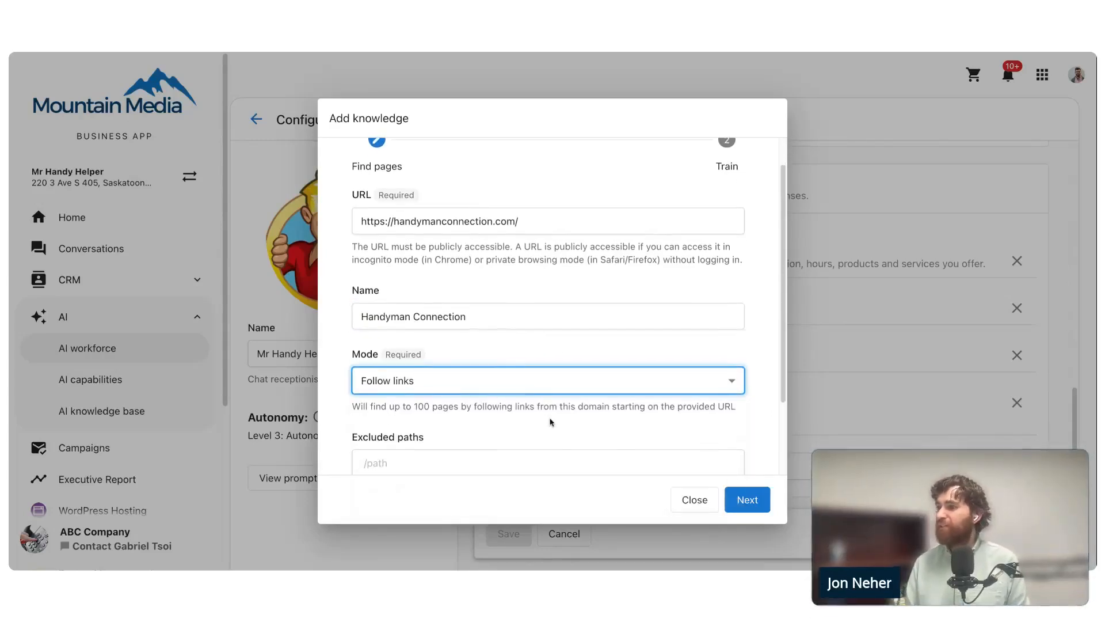
# - Exclude the path /saskatoon/articles from the Handyman Connection website source
pyautogui.scroll(-3, 548, 422)
pyautogui.click(408, 358)
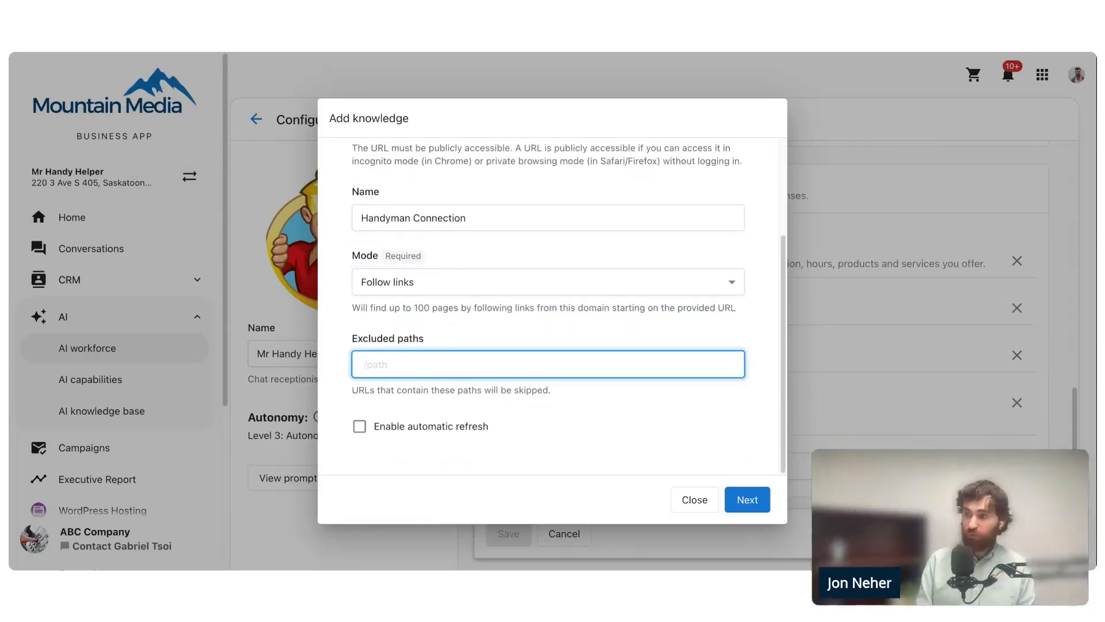
pyautogui.write('https://handymanconnection.com/saskatoon/articles')
pyautogui.hotkey('ctrl', 'shift', 'Right')
pyautogui.hotkey('ctrl', 'shift', 'Right')
pyautogui.hotkey('ctrl', 'shift', 'Right')
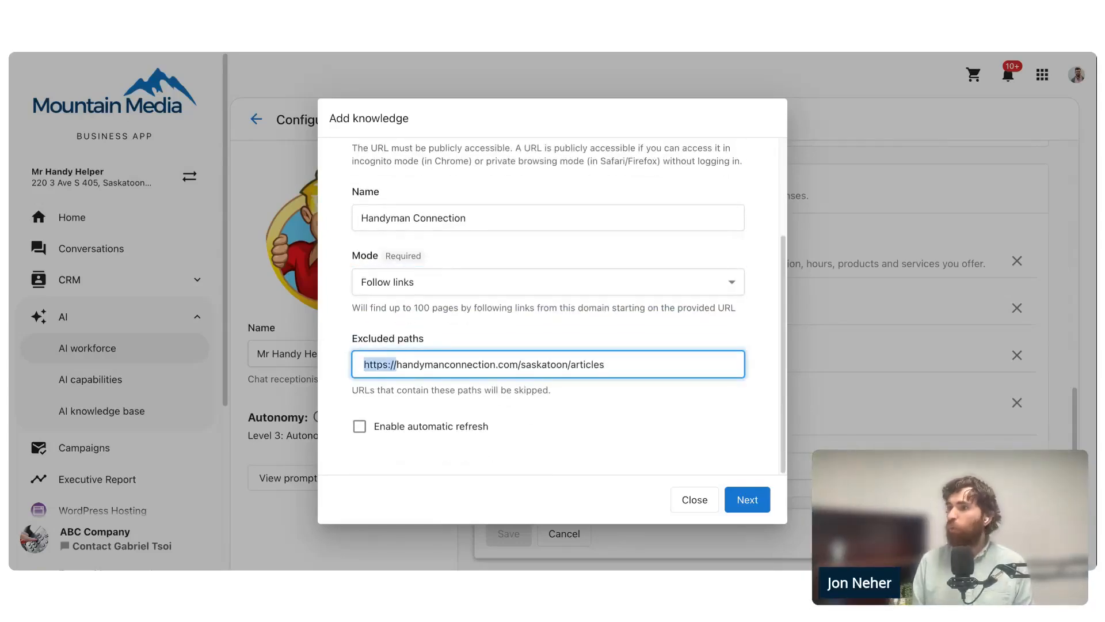
pyautogui.press('BackSpace')
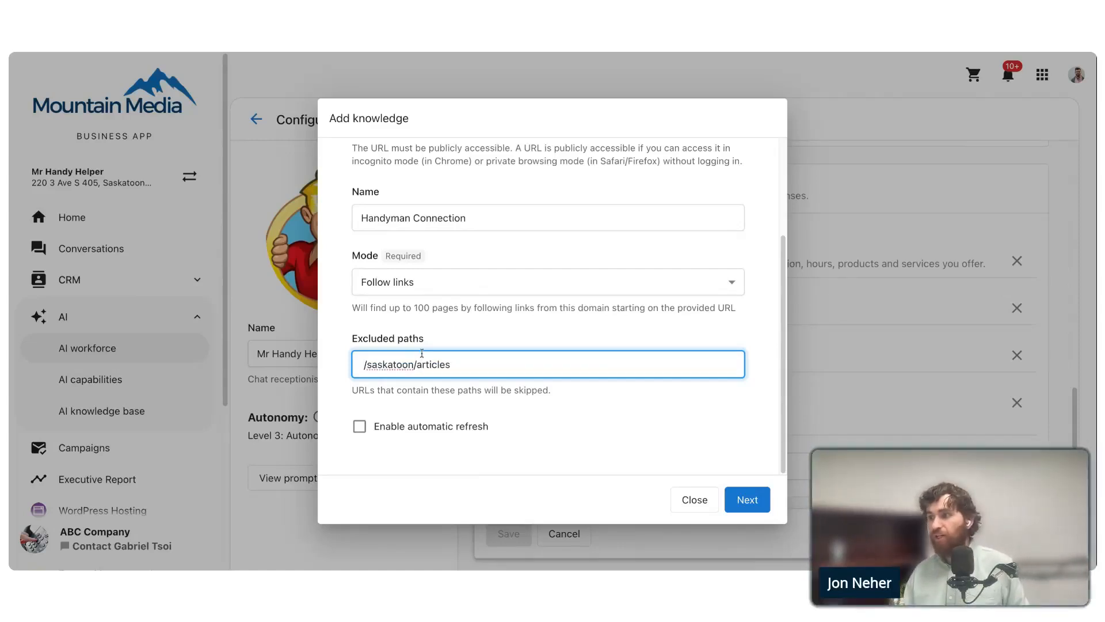
pyautogui.scroll(1, 523, 355)
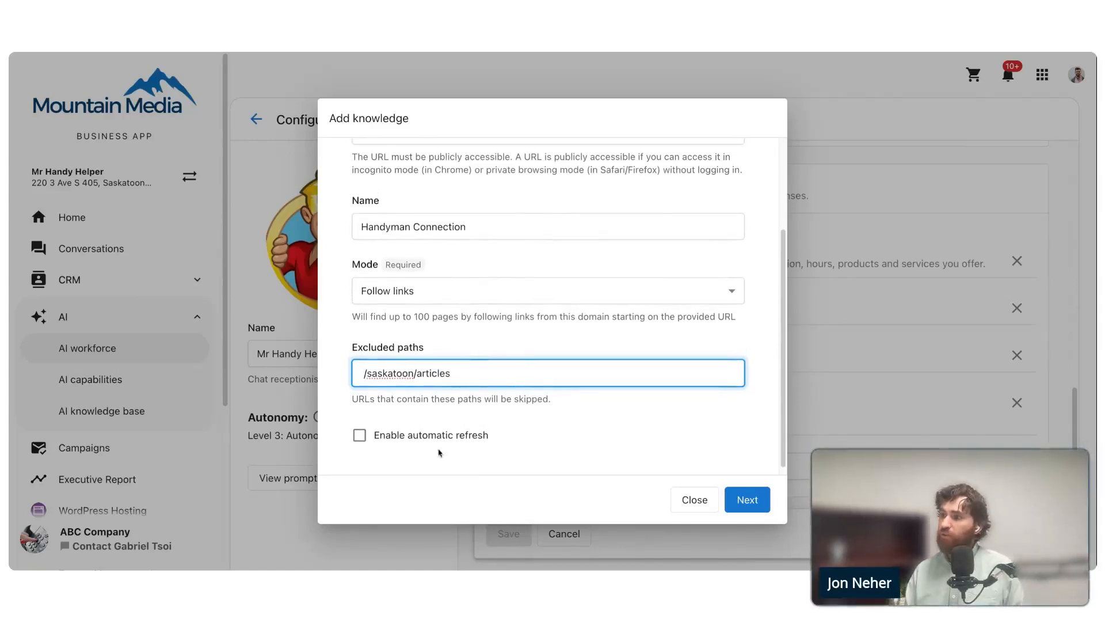
pyautogui.tripleClick(480, 384)
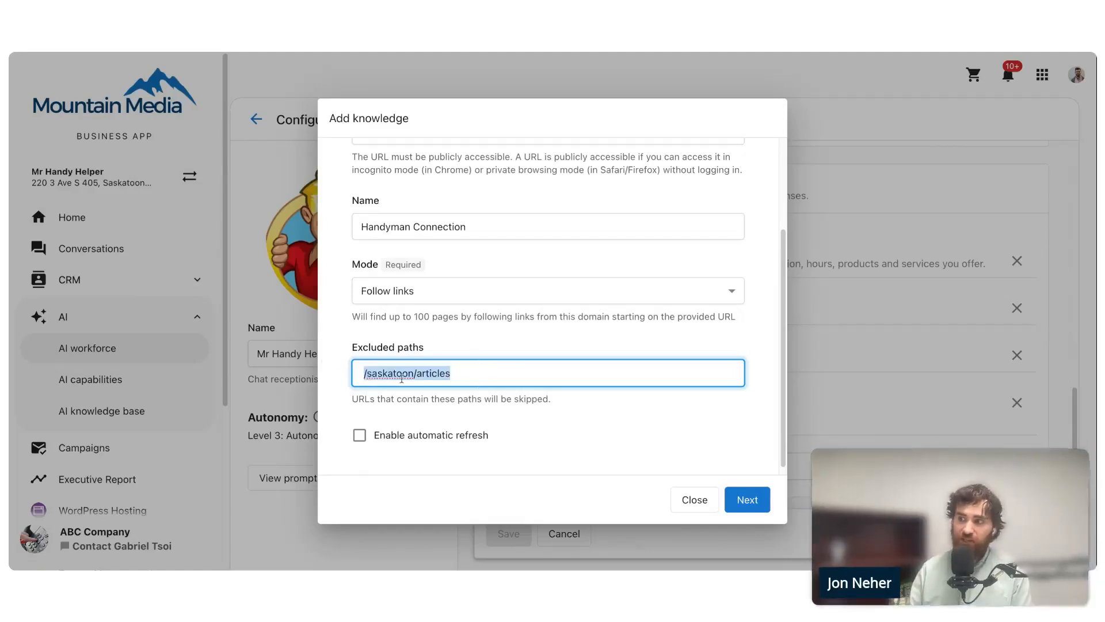
pyautogui.click(494, 369)
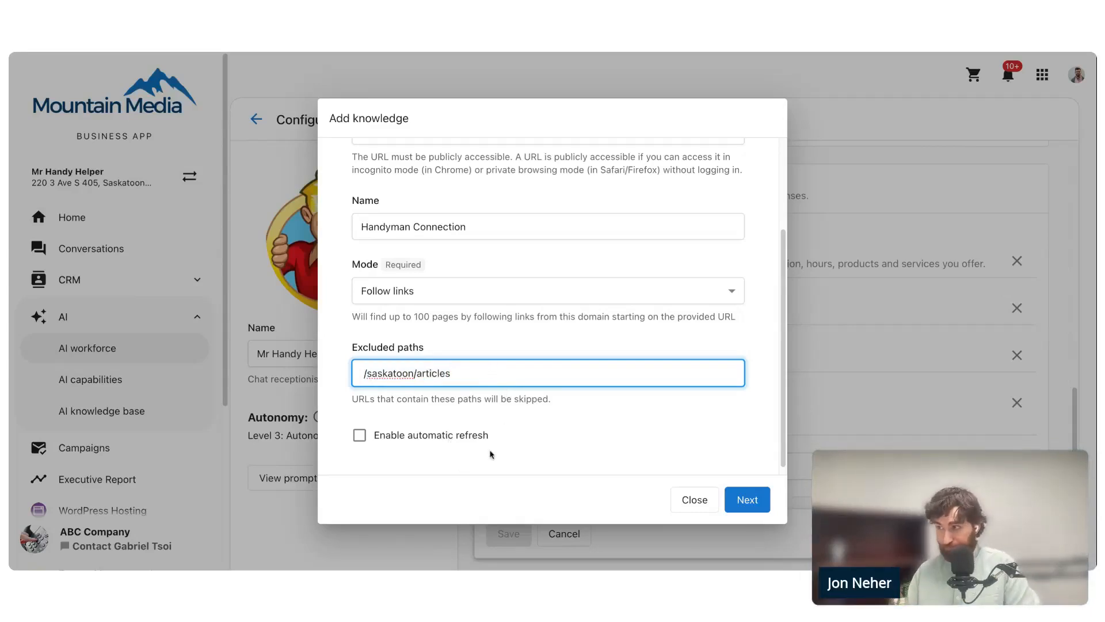
pyautogui.scroll(-1, 517, 457)
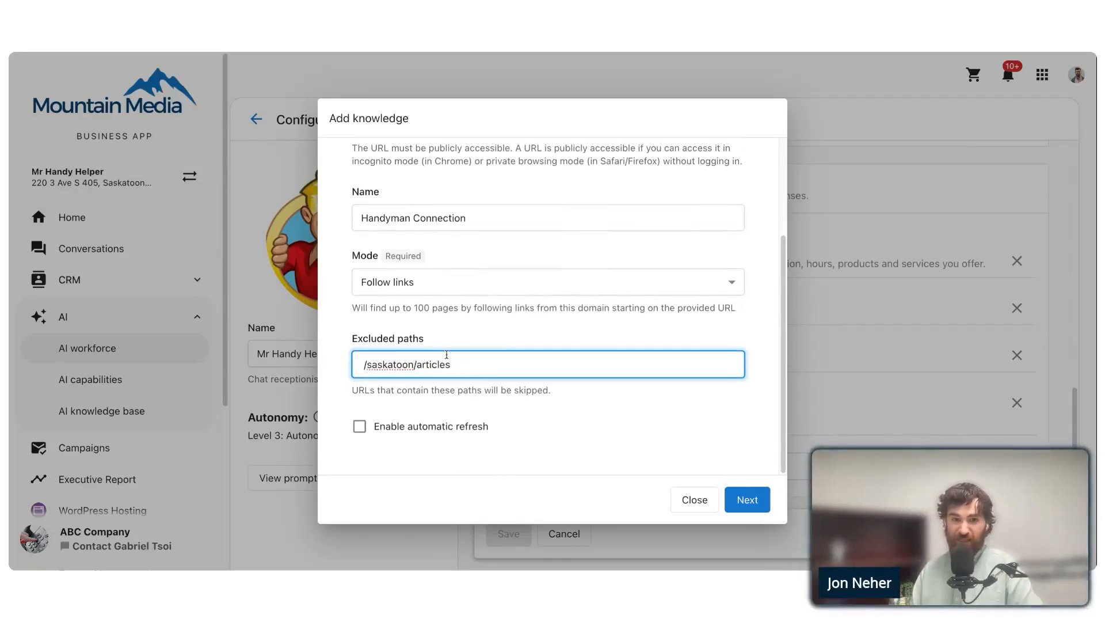
pyautogui.click(509, 424)
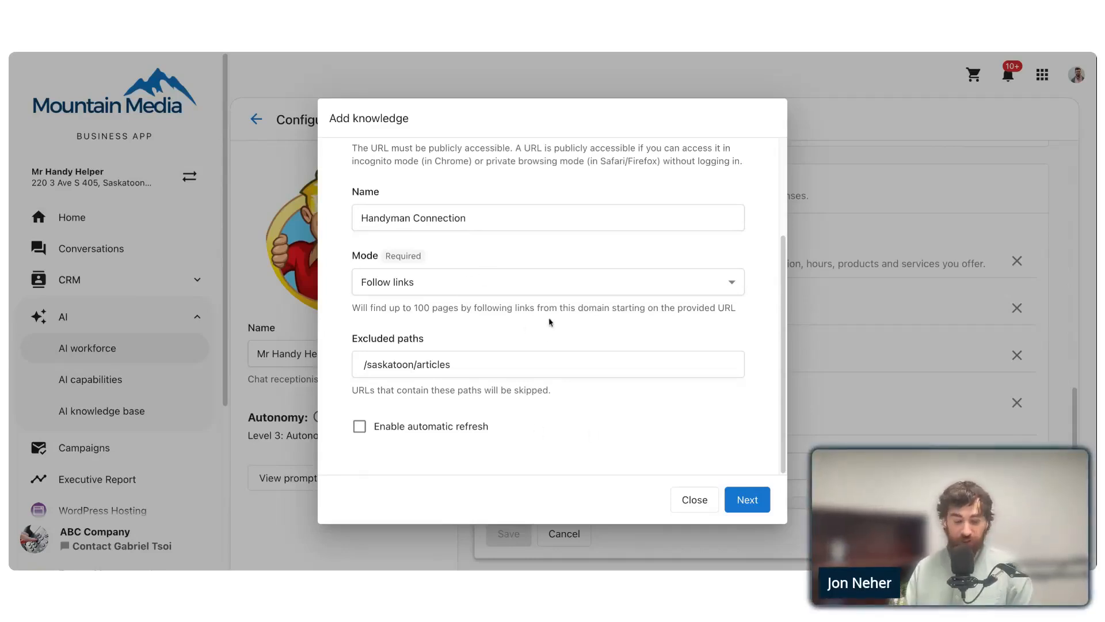
# - Enable automatic refresh for the Handyman Connection source, start finding its pages, and return to the knowledge sources list
pyautogui.click(363, 427)
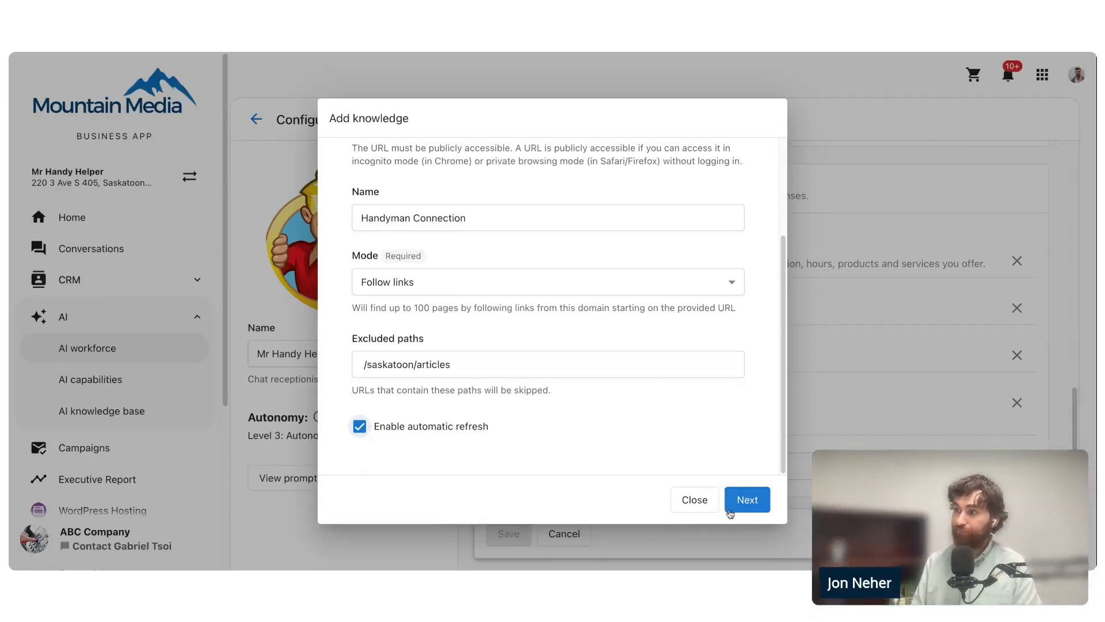
pyautogui.click(747, 499)
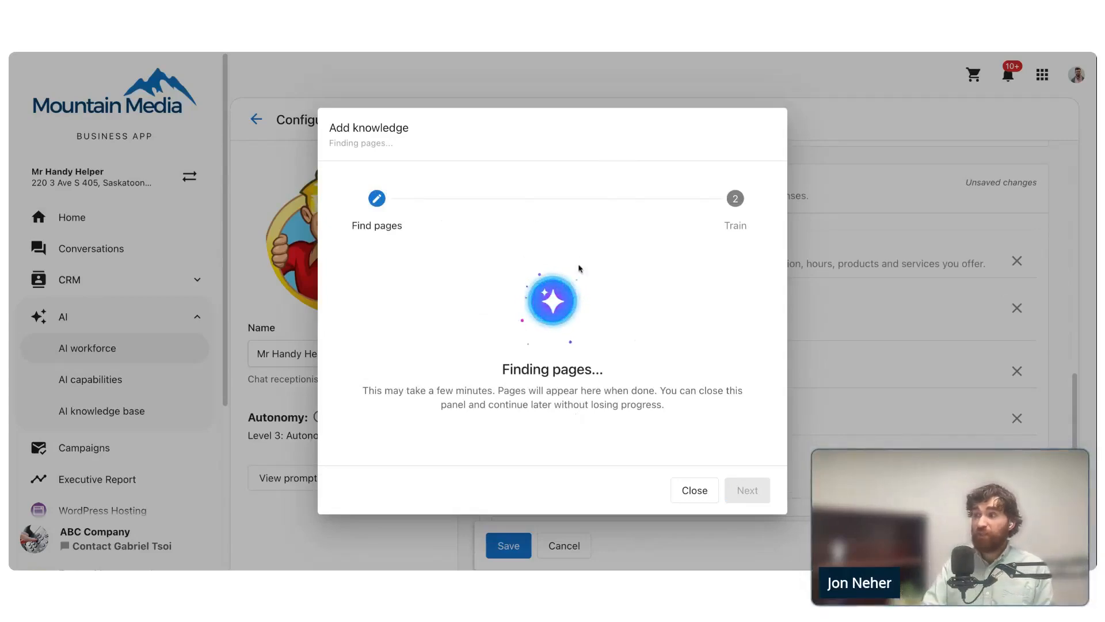
pyautogui.click(693, 495)
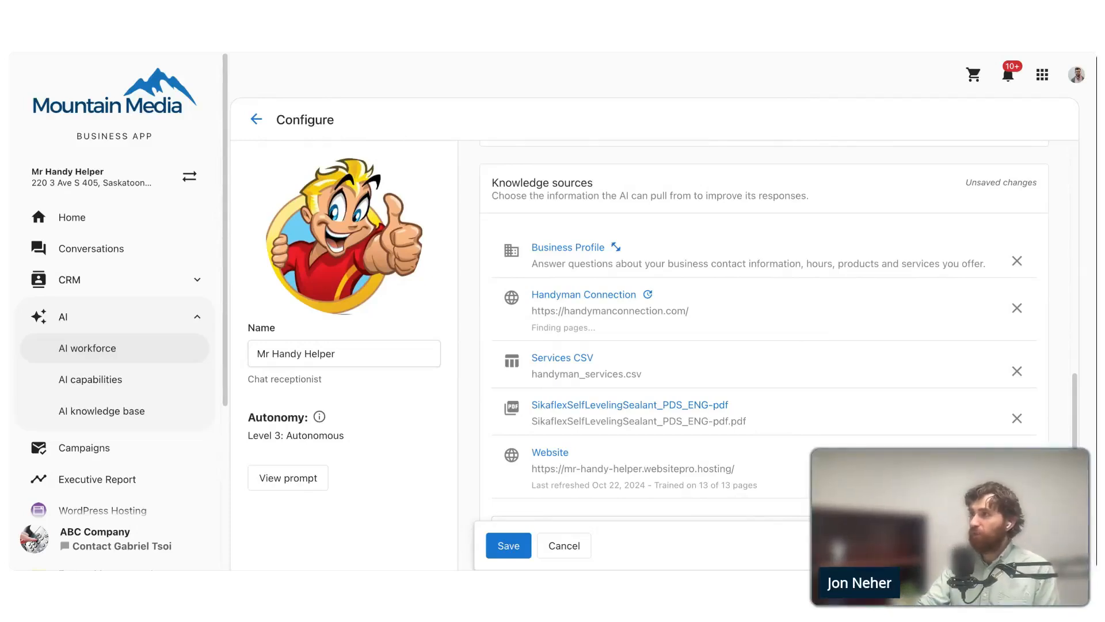
# - Start a new File Upload knowledge source for the chat receptionist and upload Sika Mix&Go_PDS_ENG-pdf.pdf
pyautogui.scroll(-2, 468, 385)
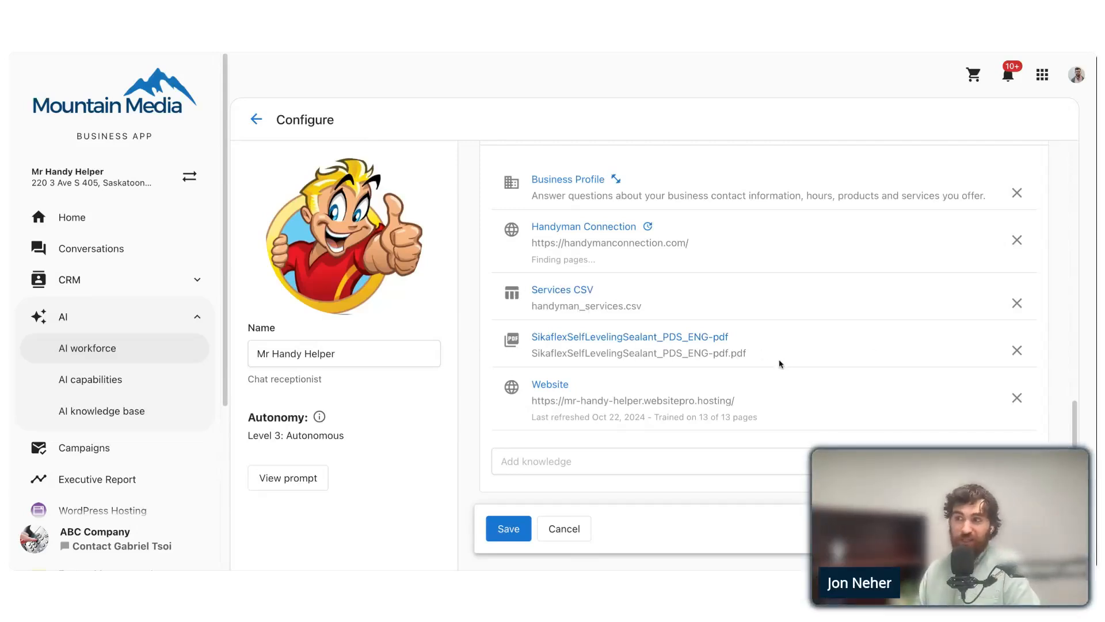
pyautogui.click(568, 464)
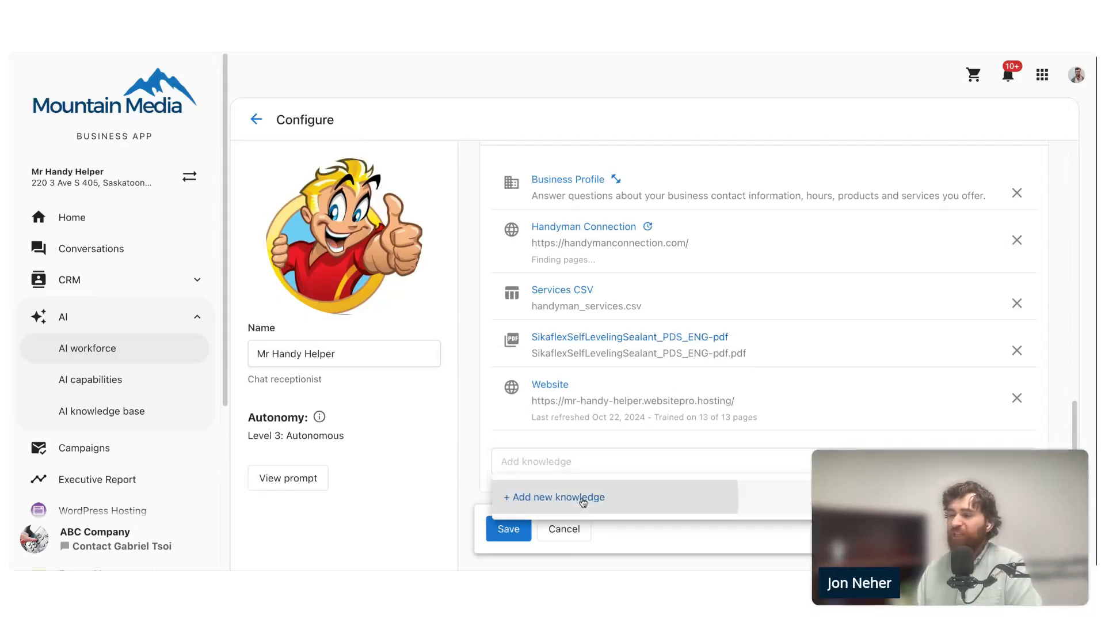
pyautogui.click(555, 496)
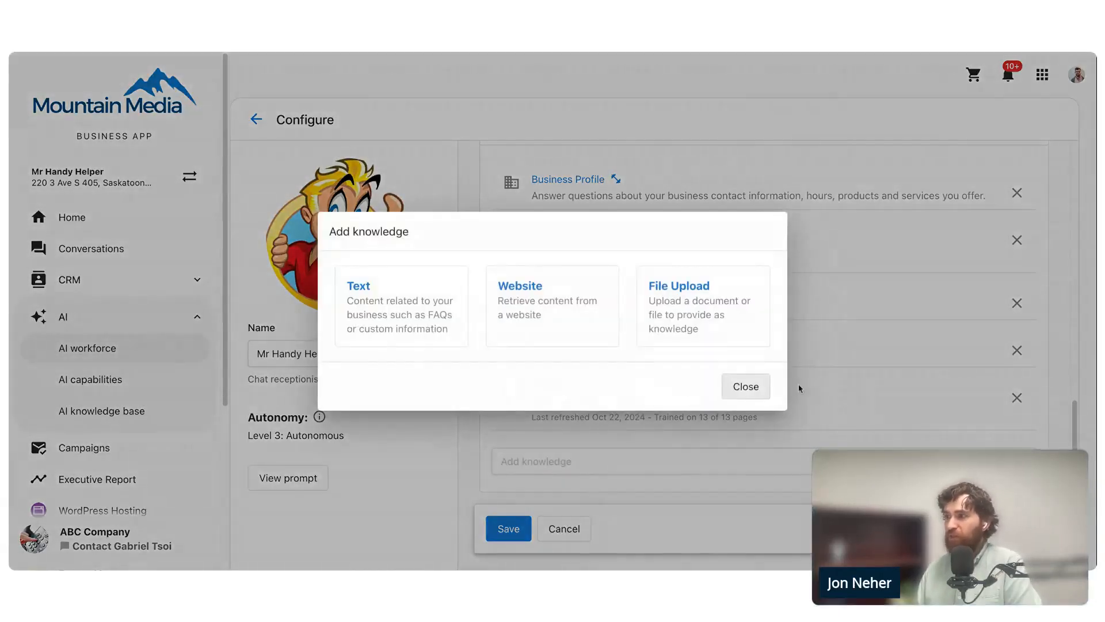
pyautogui.click(692, 291)
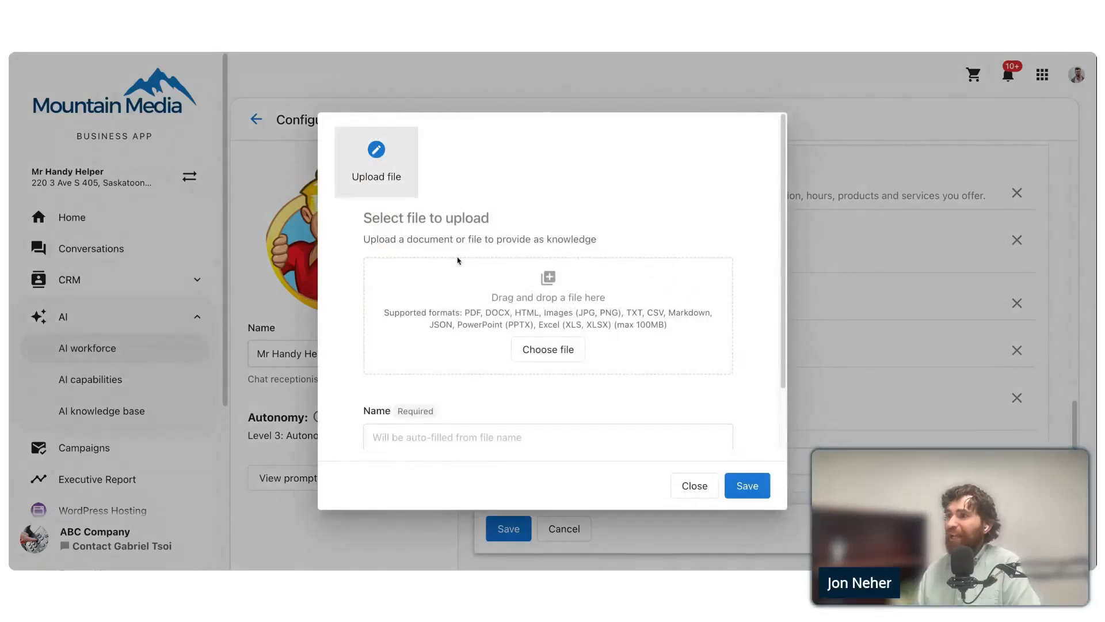
pyautogui.scroll(-2, 460, 262)
pyautogui.scroll(1, 486, 238)
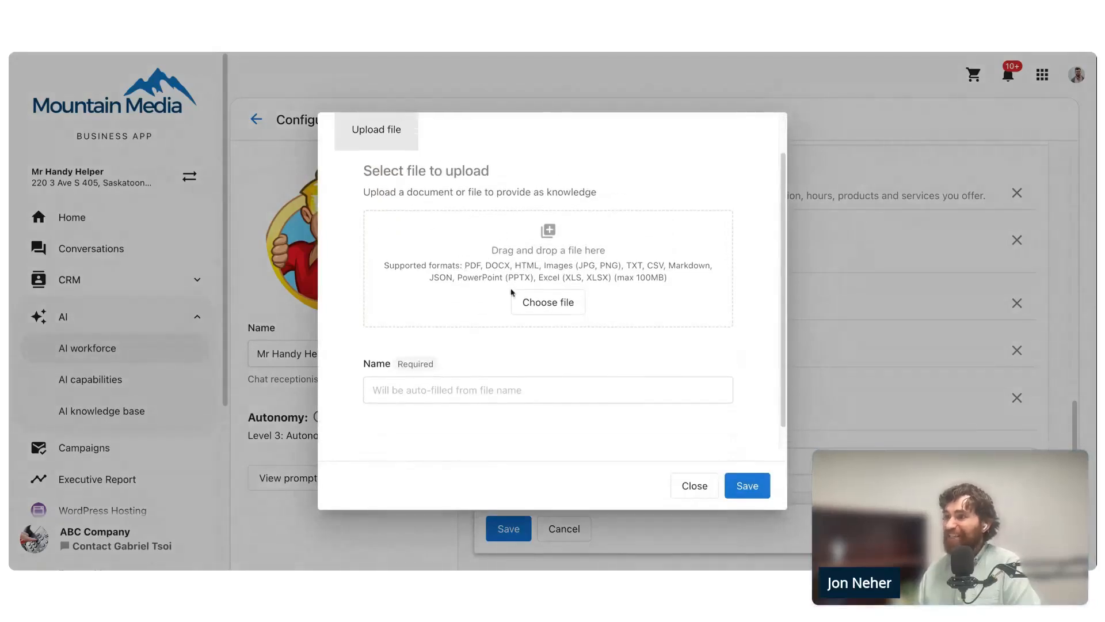
pyautogui.click(544, 311)
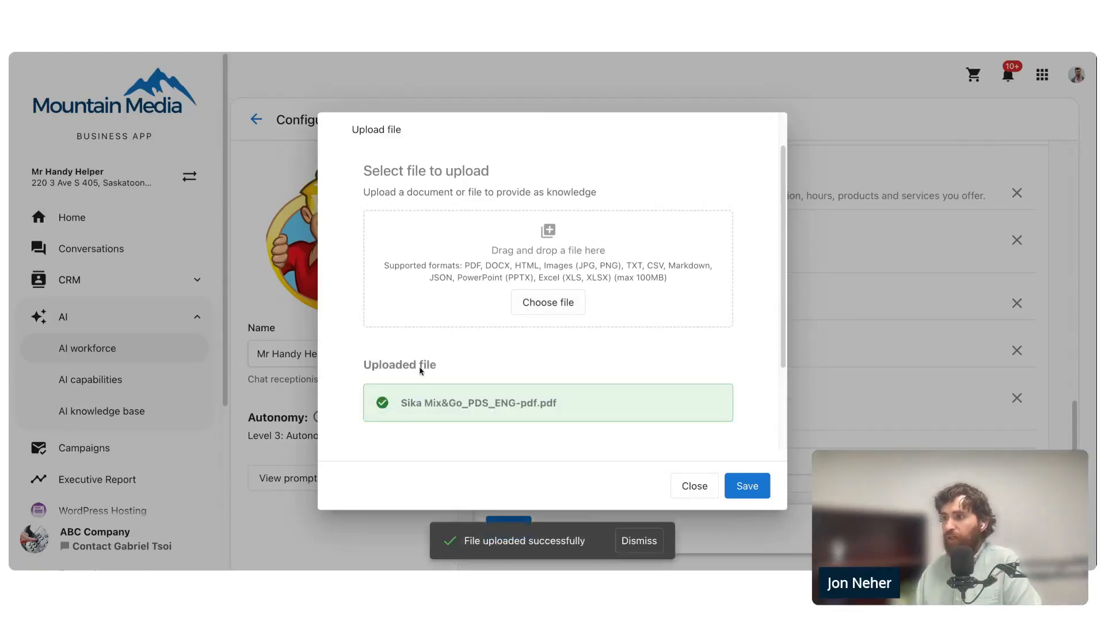
# - Save the uploaded PDF source under its auto-filled name, close the training dialog, and save the receptionist's configuration
pyautogui.scroll(-2, 454, 398)
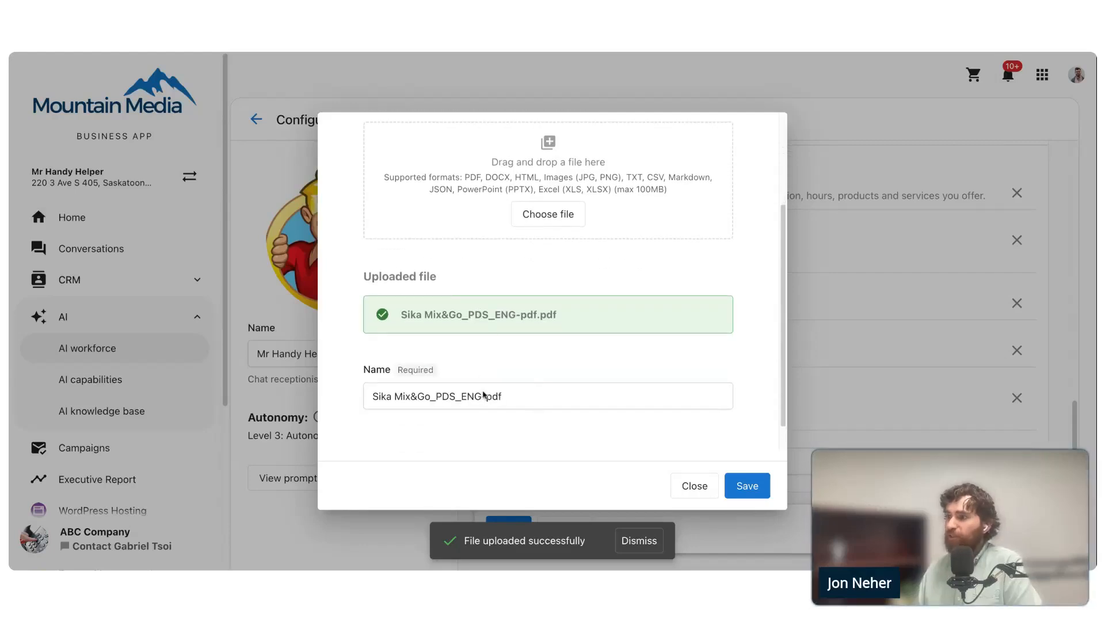
pyautogui.click(555, 400)
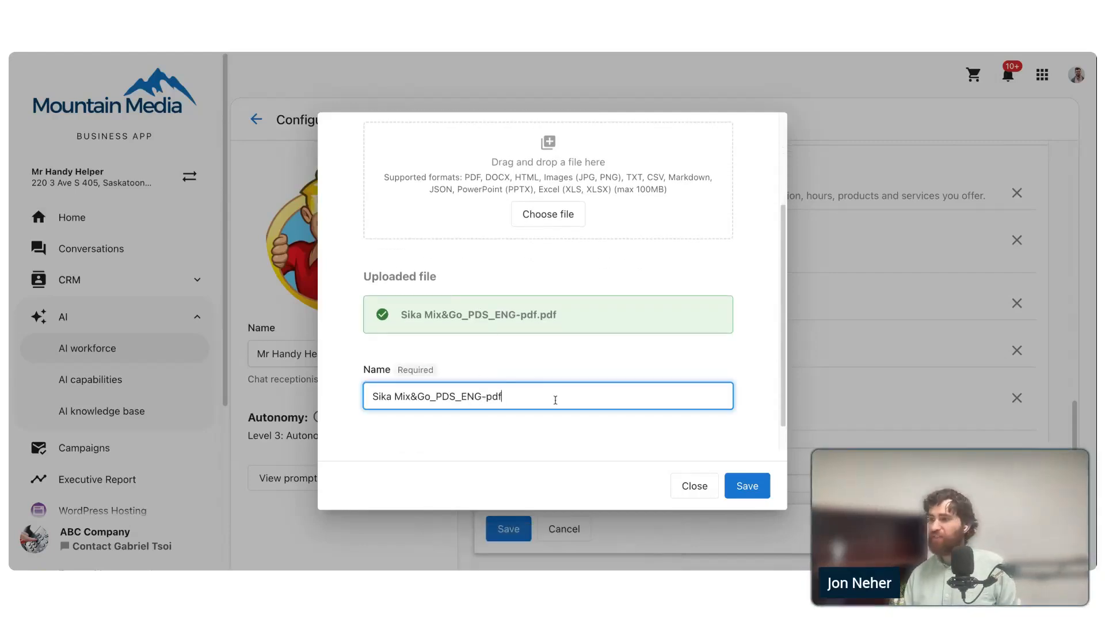
pyautogui.click(755, 486)
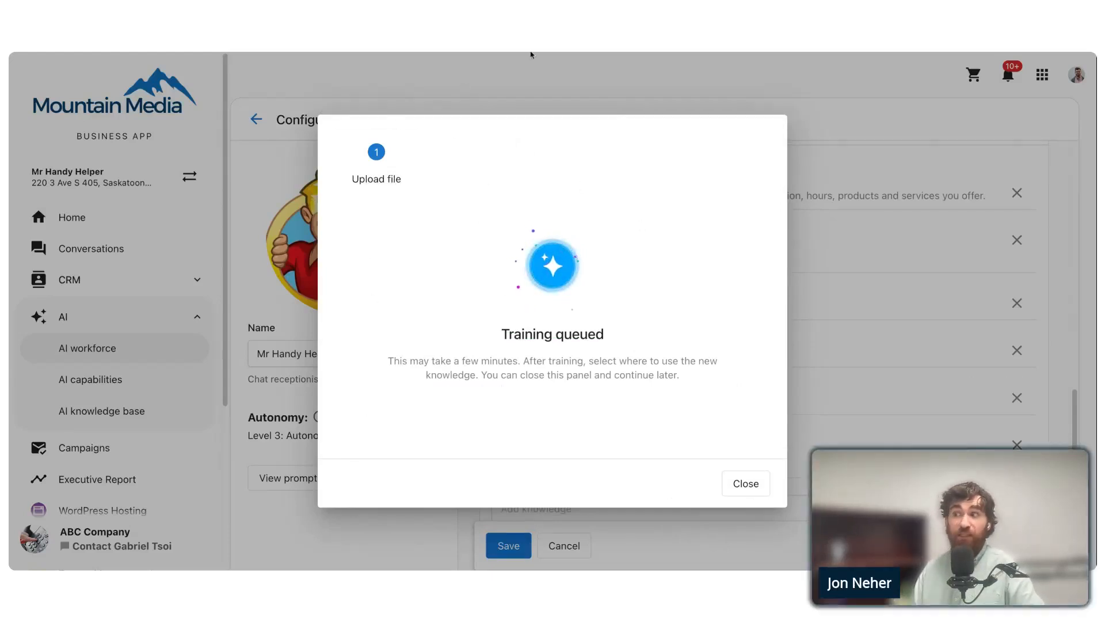
pyautogui.click(745, 485)
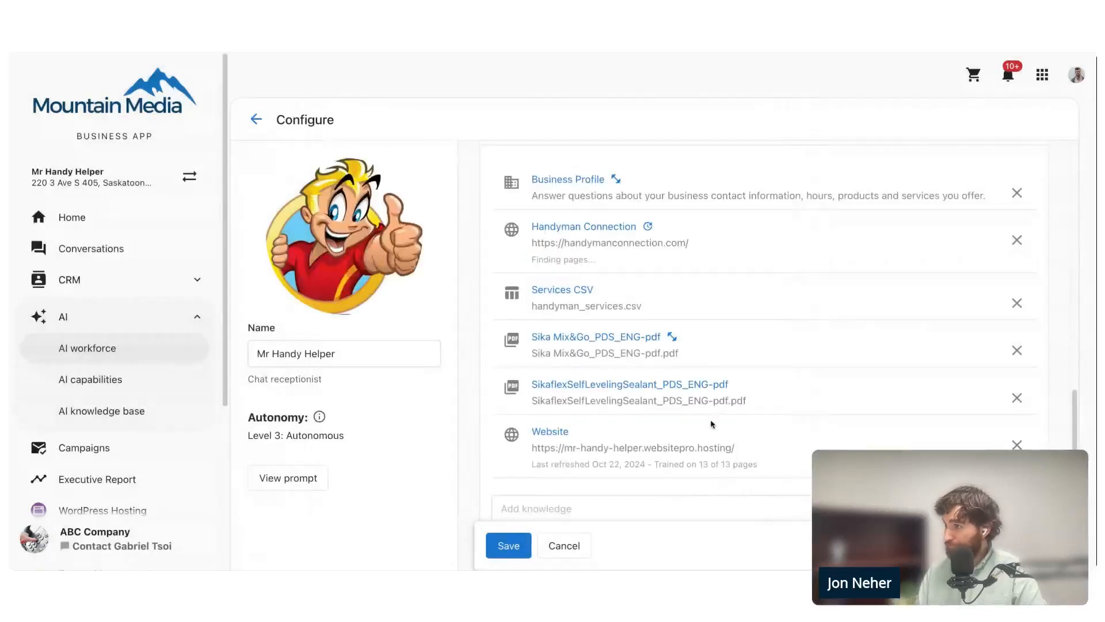
pyautogui.scroll(-1, 683, 332)
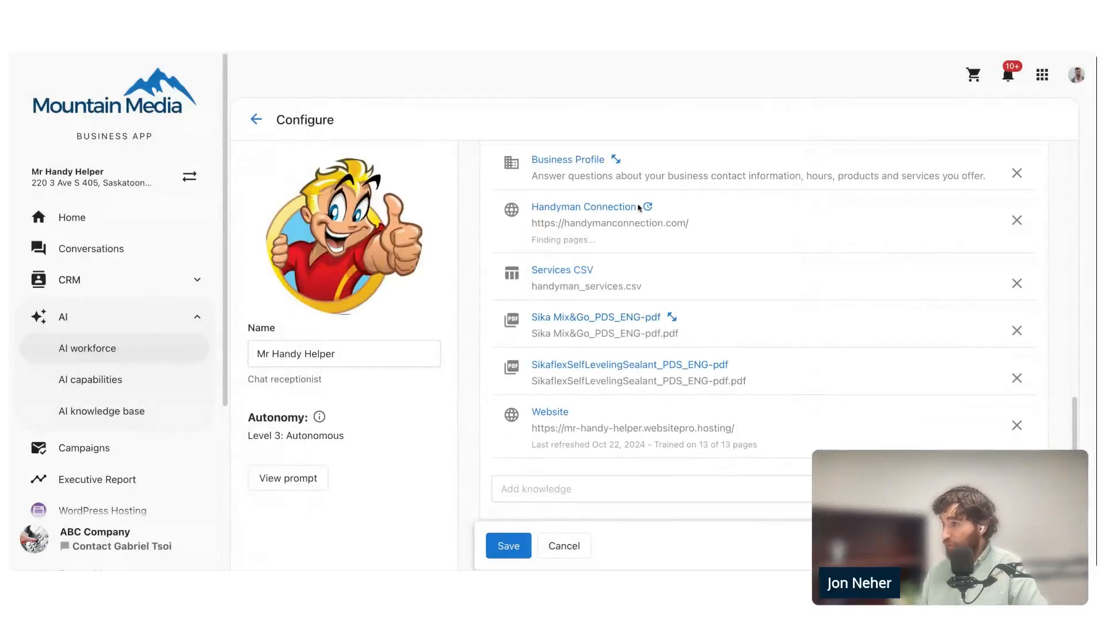
pyautogui.click(506, 547)
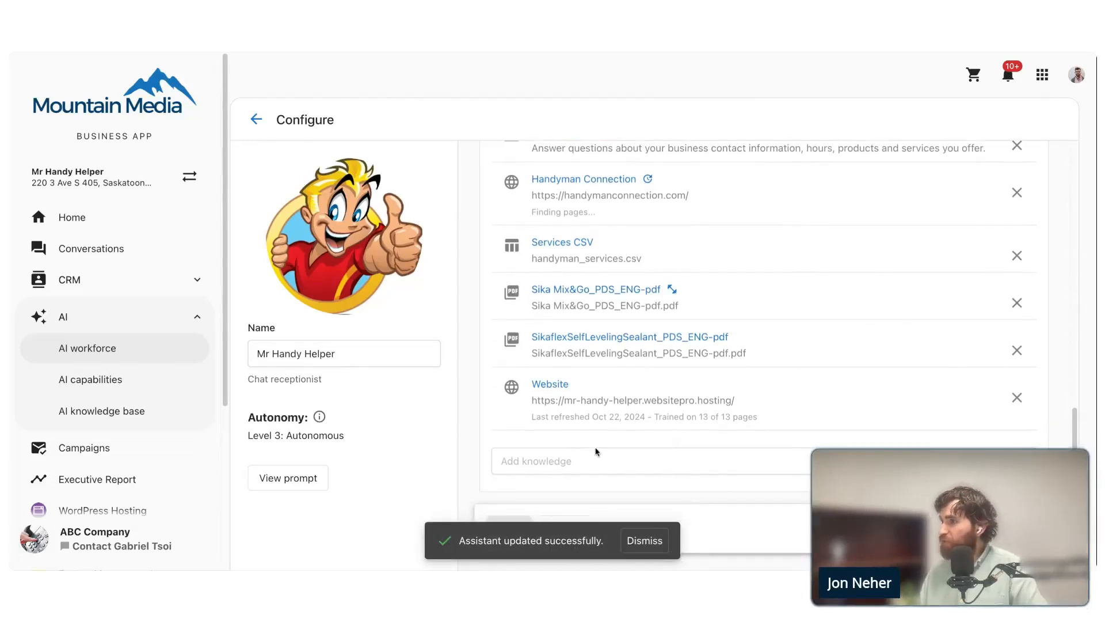
# - Check the page-finding progress of the Handyman Connection knowledge source and close its dialog
pyautogui.scroll(1, 555, 349)
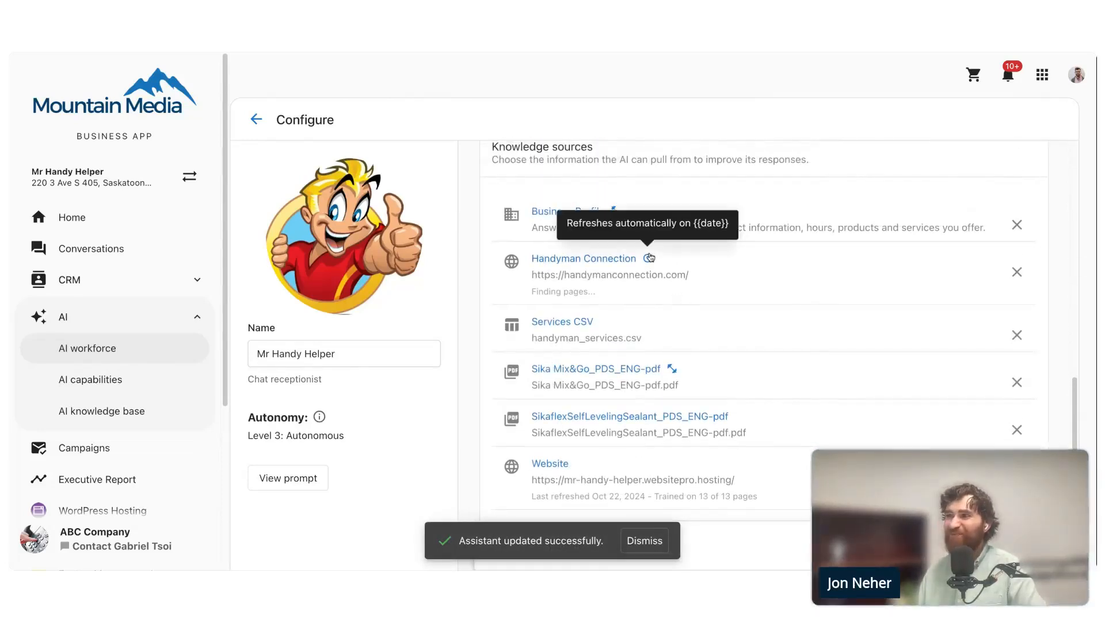
pyautogui.click(581, 259)
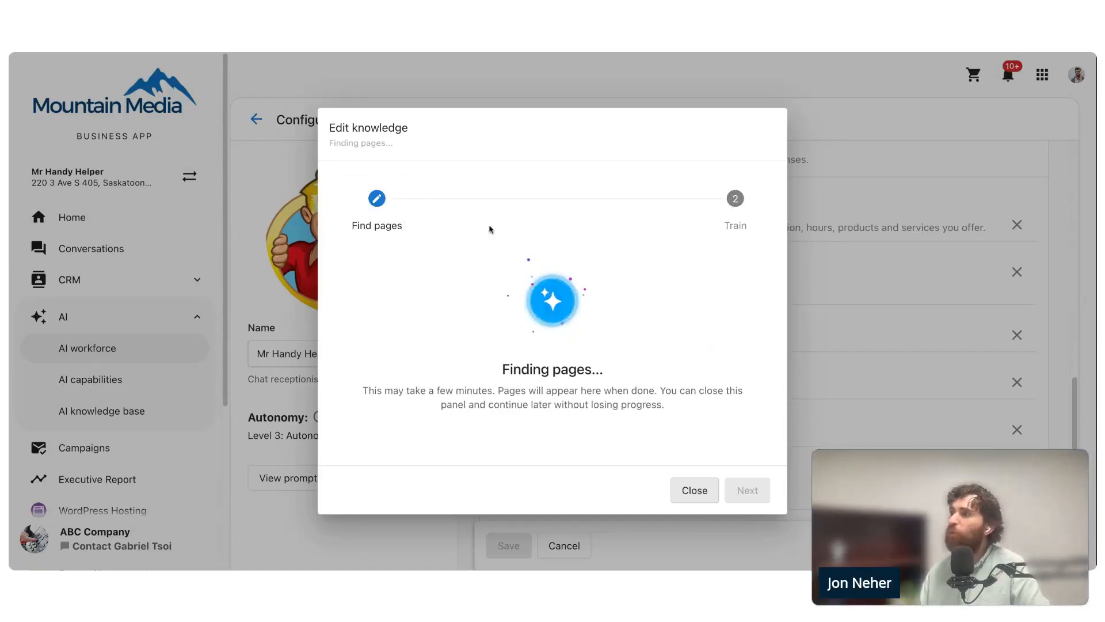
pyautogui.click(694, 491)
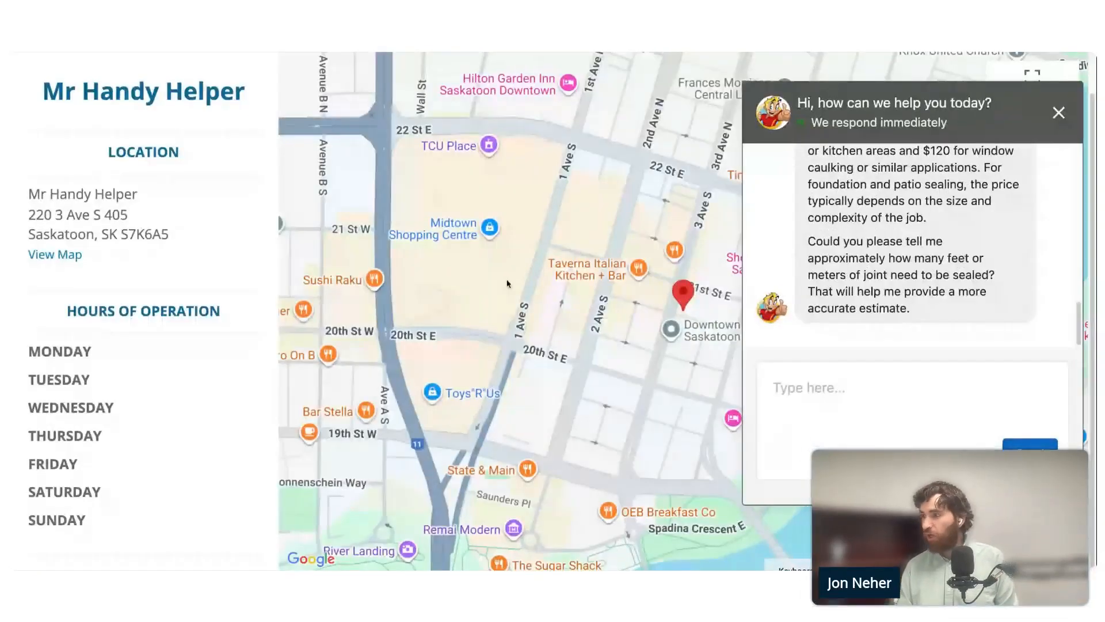
# - Switch to the Mr Handy Helper website's chat and ask "What products do you use for sealing? Is it ok if we put it off to November?"
pyautogui.press('super+minus')
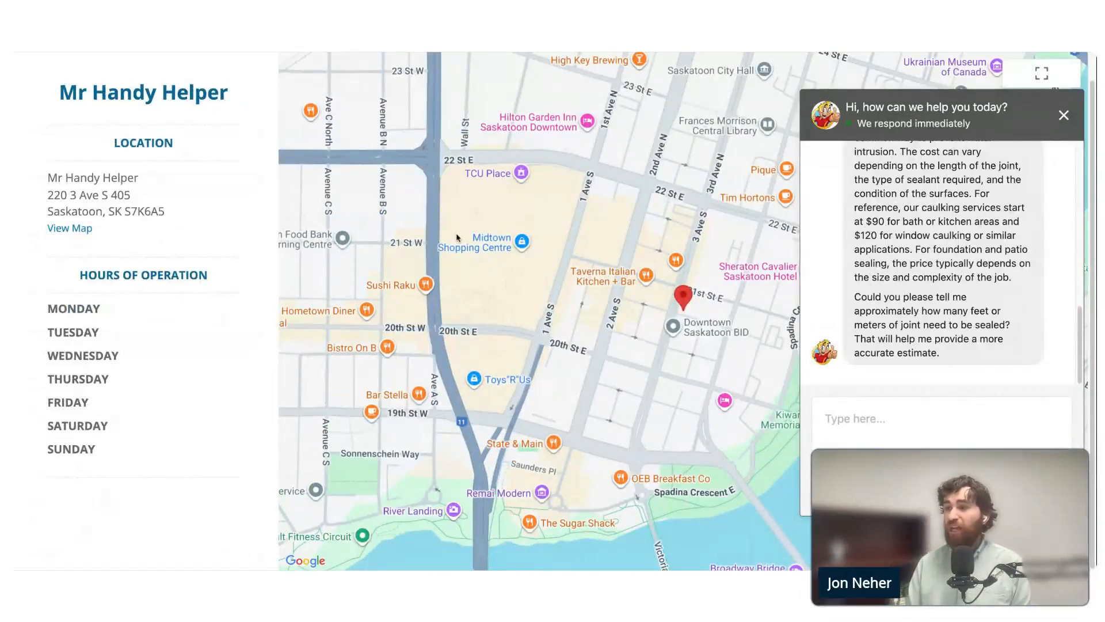
pyautogui.click(834, 446)
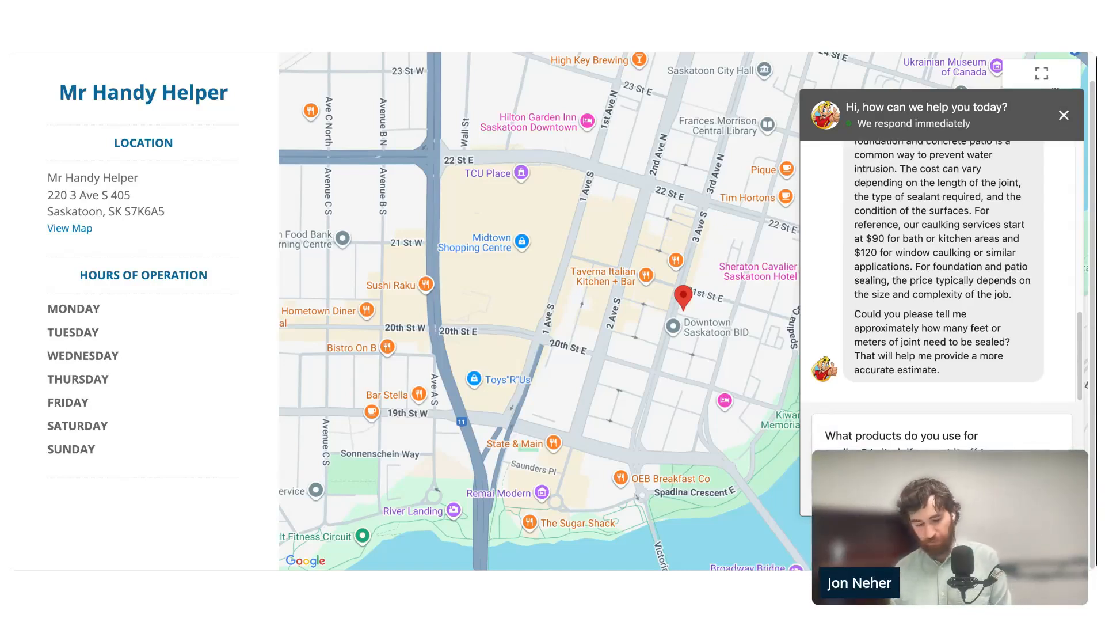
pyautogui.press('Return')
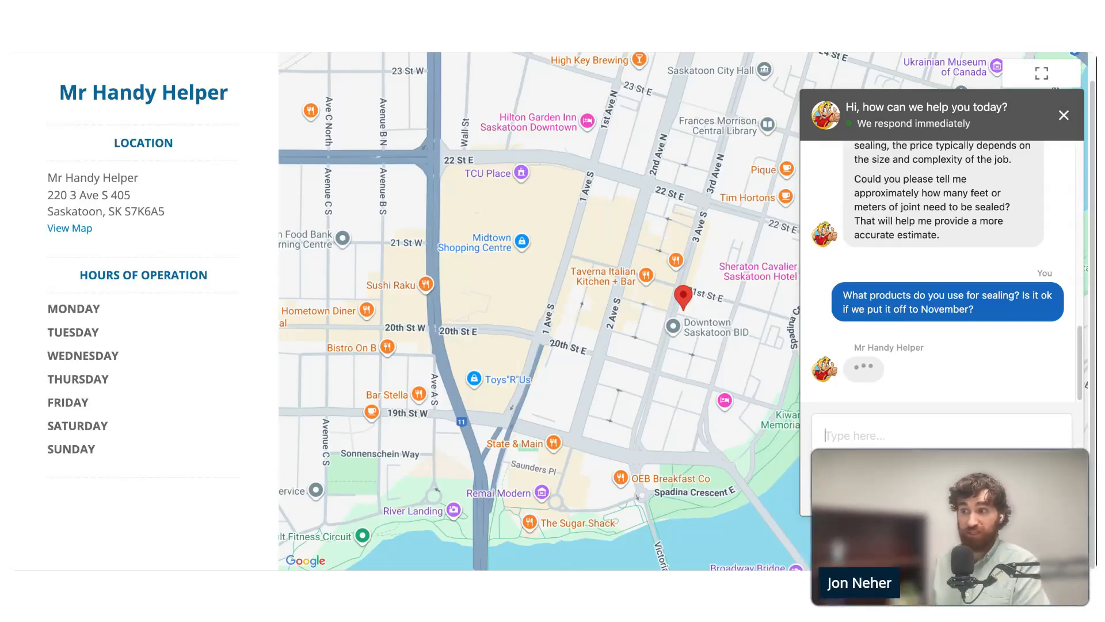
# - Examine which sealing product the receptionist's chat reply recommends for the concrete joints
pyautogui.scroll(3, 883, 196)
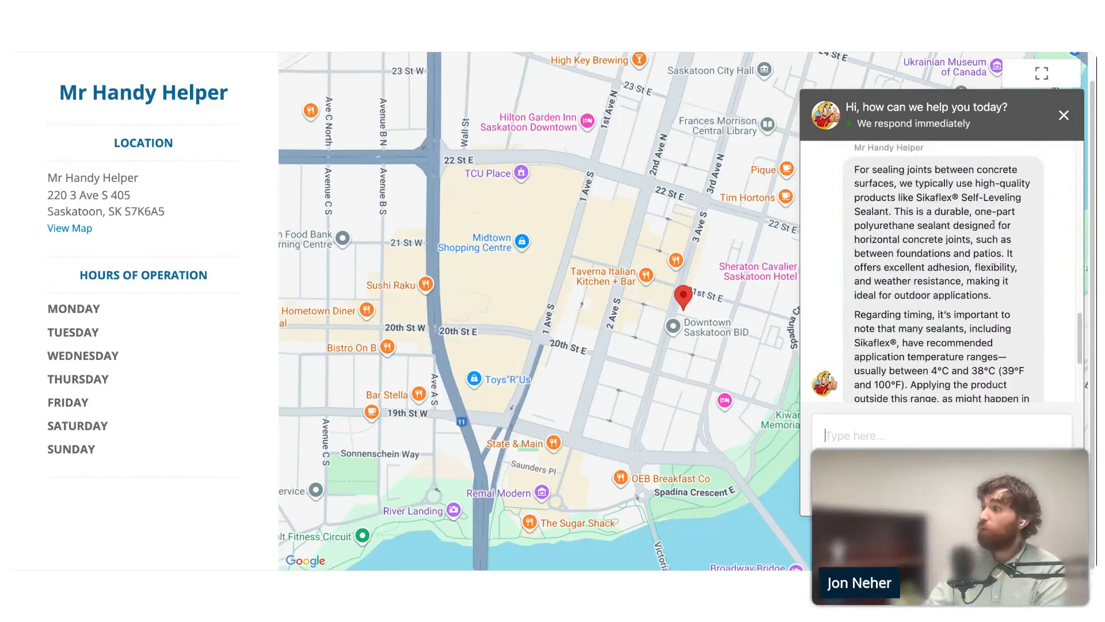
pyautogui.moveTo(917, 197); pyautogui.dragTo(944, 205)
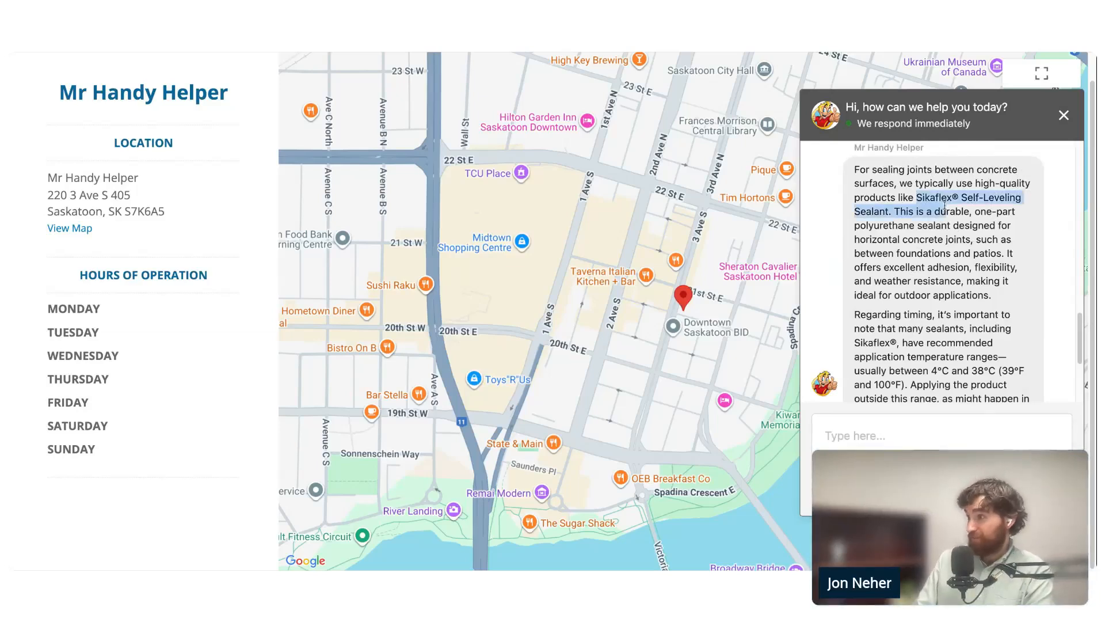
pyautogui.click(940, 246)
pyautogui.scroll(-1, 985, 294)
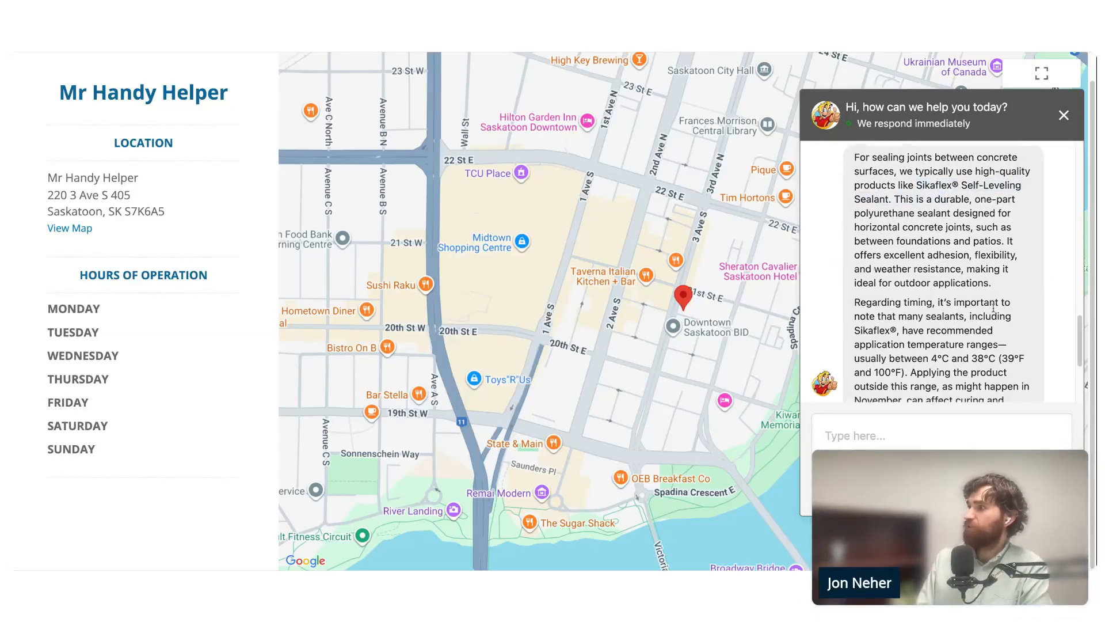
pyautogui.scroll(-1, 863, 311)
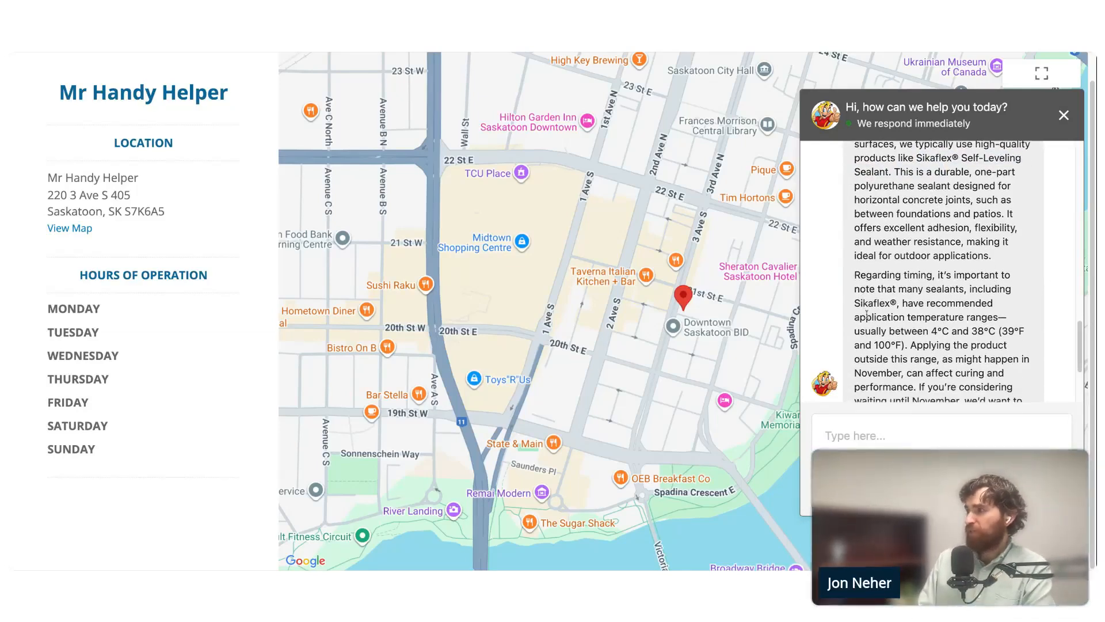
# - Review the rest of the chat reply for its application temperature range, November timing advice and follow-up question
pyautogui.moveTo(861, 300); pyautogui.dragTo(855, 303)
pyautogui.scroll(-1, 906, 354)
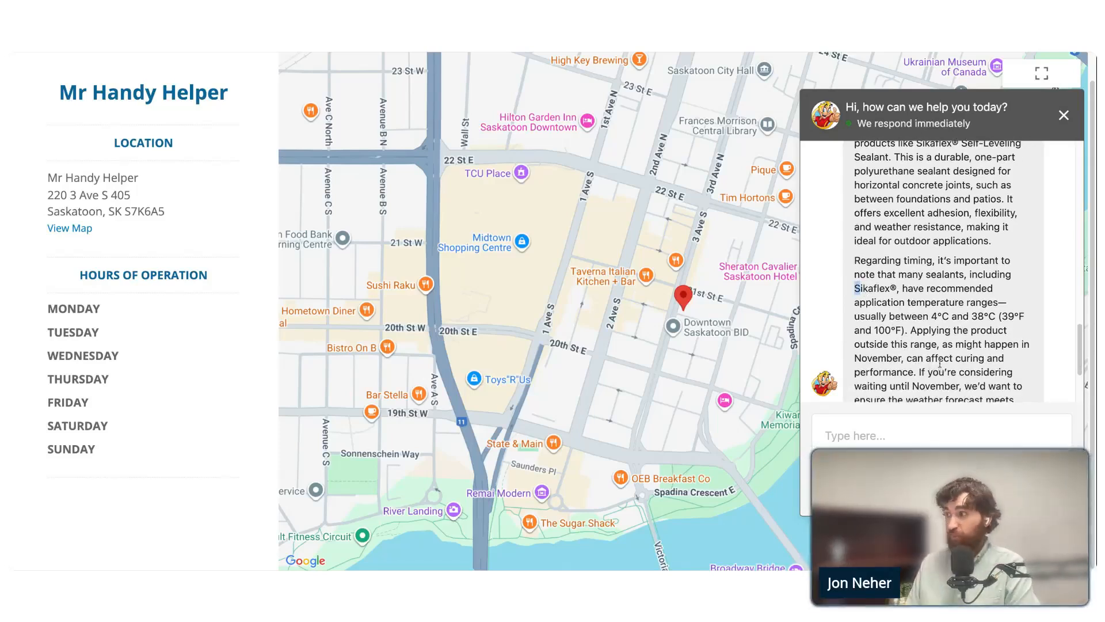
pyautogui.scroll(-3, 917, 321)
pyautogui.moveTo(931, 245); pyautogui.dragTo(988, 246)
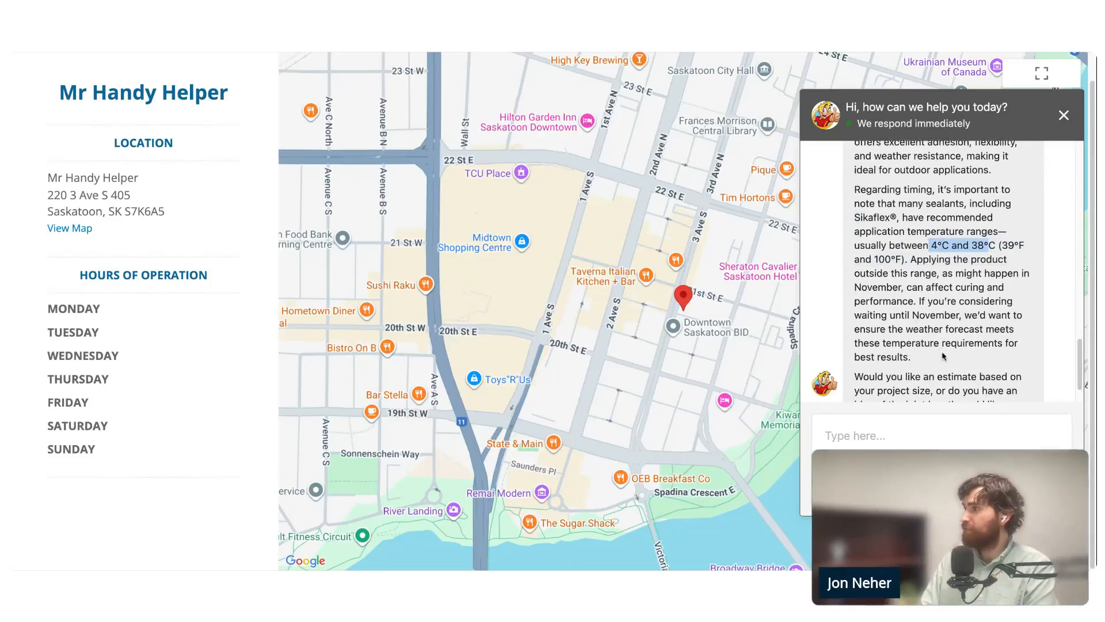
pyautogui.scroll(-1, 959, 348)
pyautogui.scroll(-1, 919, 256)
pyautogui.scroll(-3, 979, 335)
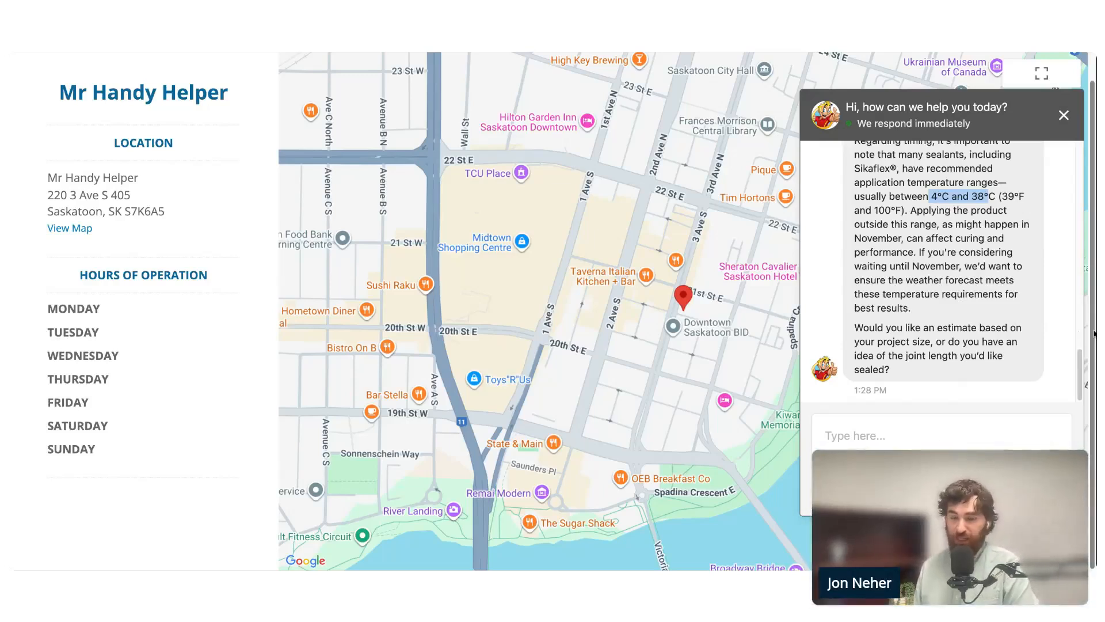
pyautogui.scroll(5, 951, 348)
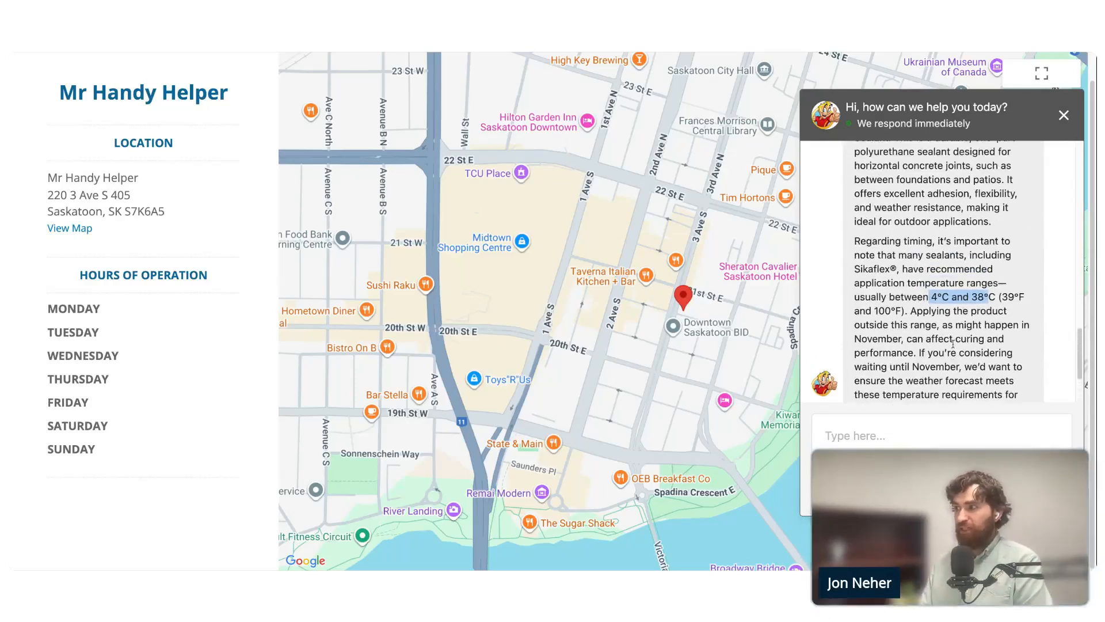
pyautogui.scroll(2, 951, 347)
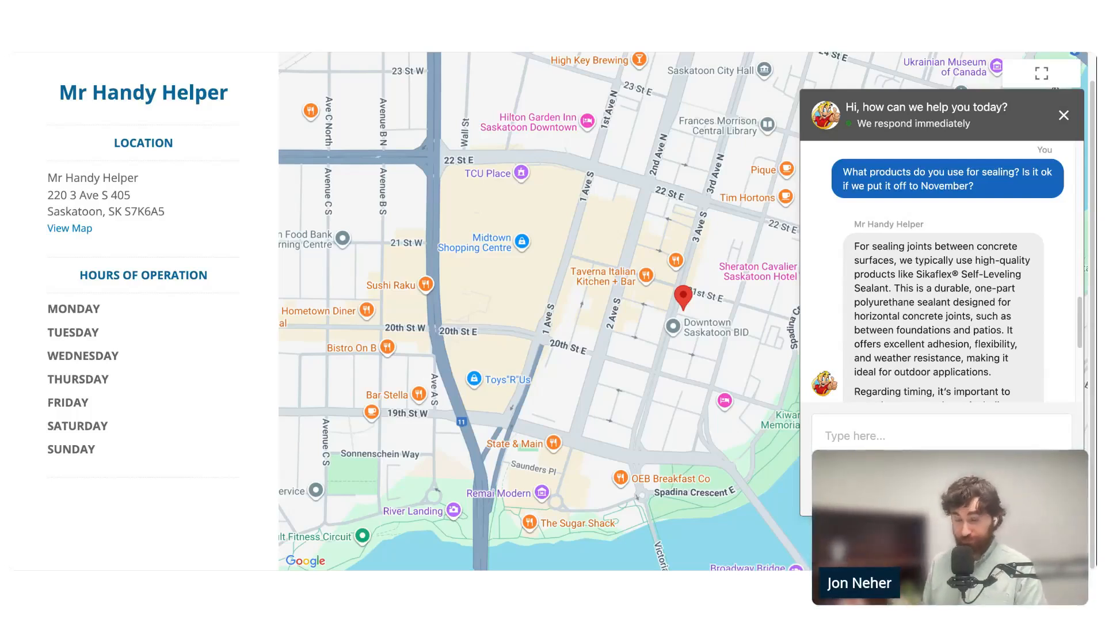
pyautogui.scroll(-2, 940, 355)
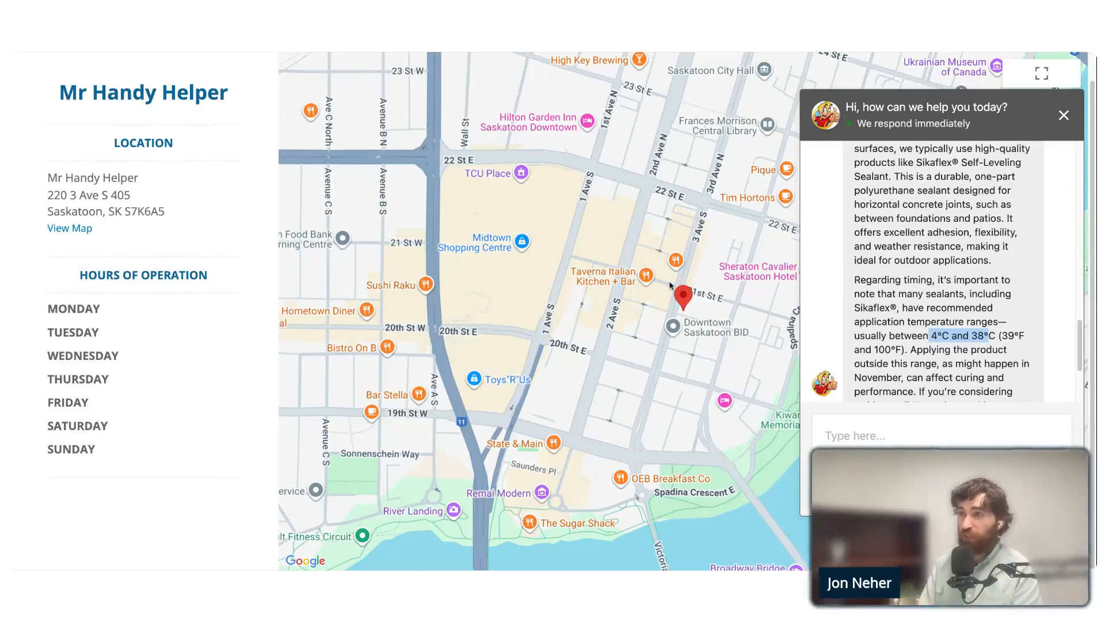
pyautogui.scroll(-1, 968, 288)
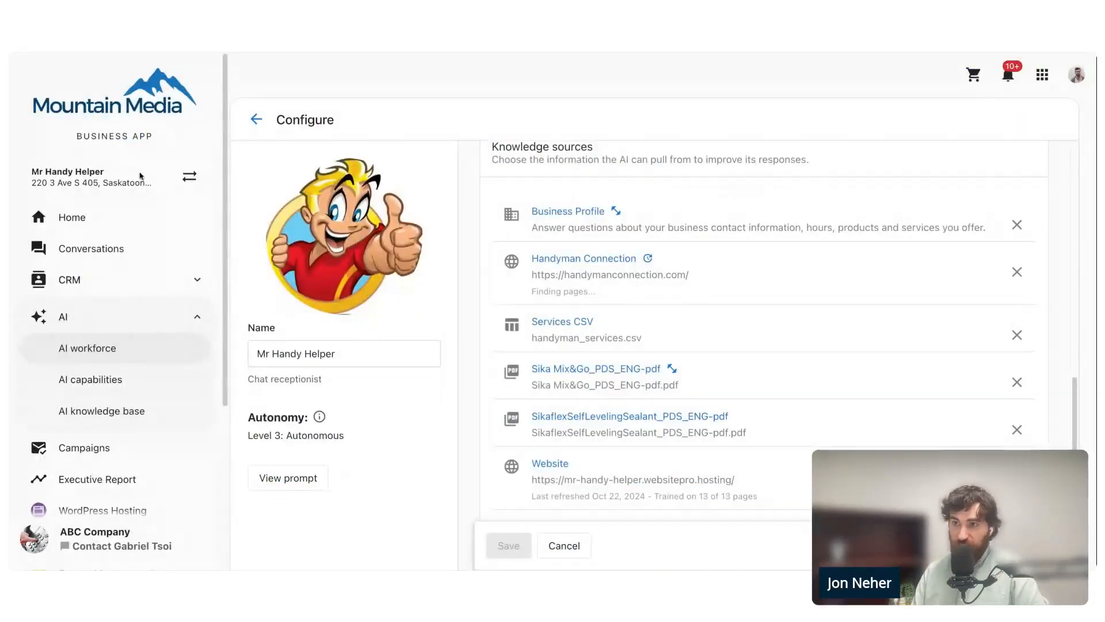
# - Switch to the business app's conversations, filter them to anonymous ones, and review the newest website lead's chat from its beginning
pyautogui.click(105, 251)
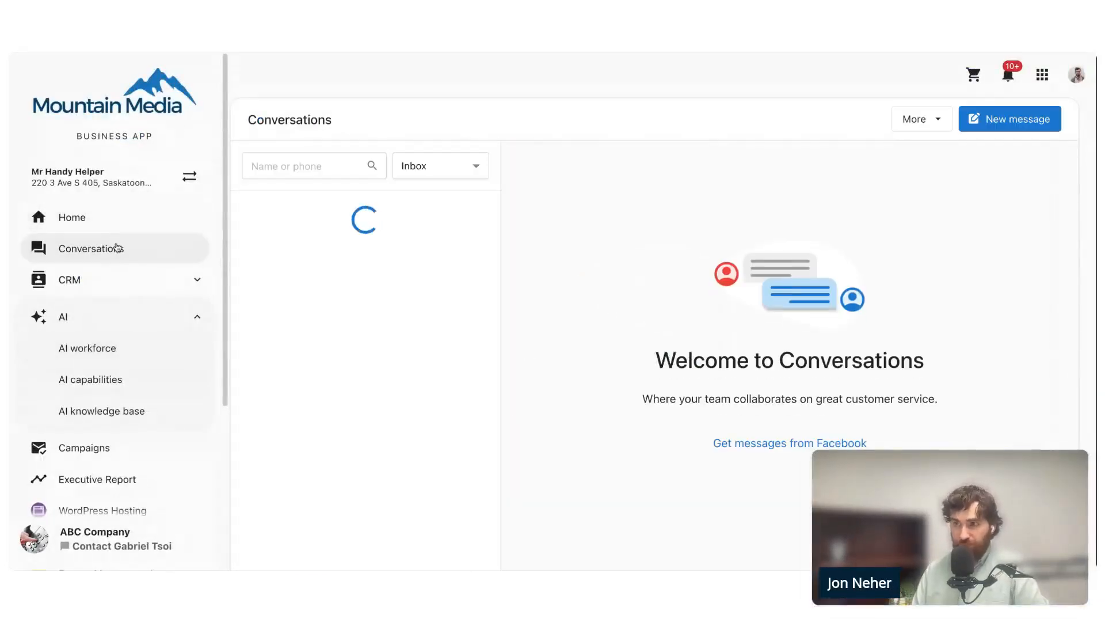
pyautogui.click(429, 174)
pyautogui.click(459, 271)
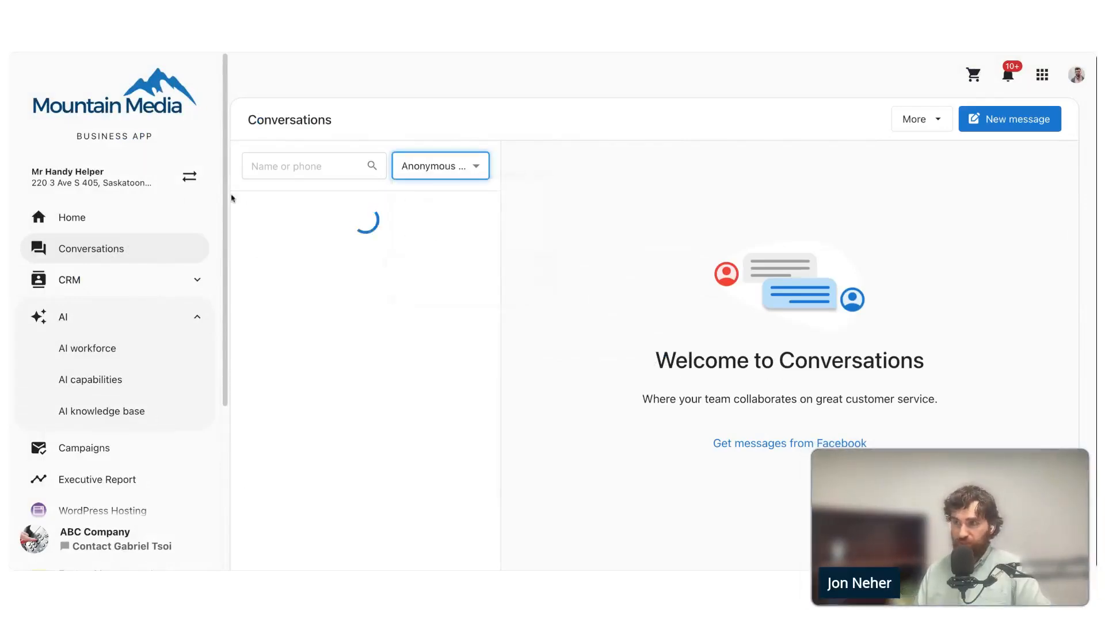
pyautogui.click(359, 227)
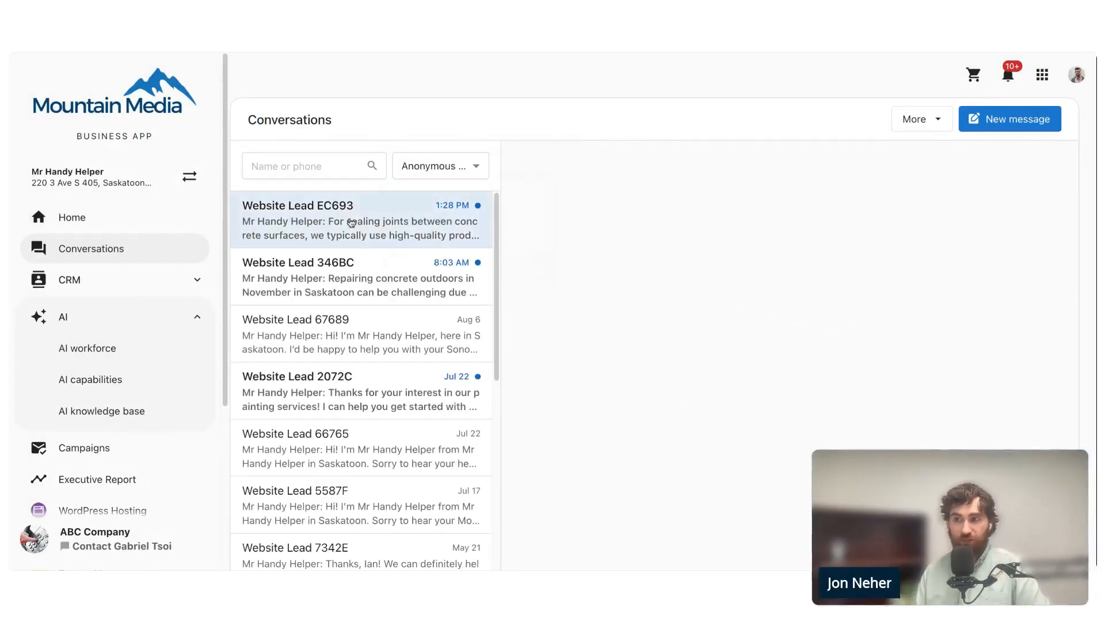
pyautogui.scroll(7, 719, 314)
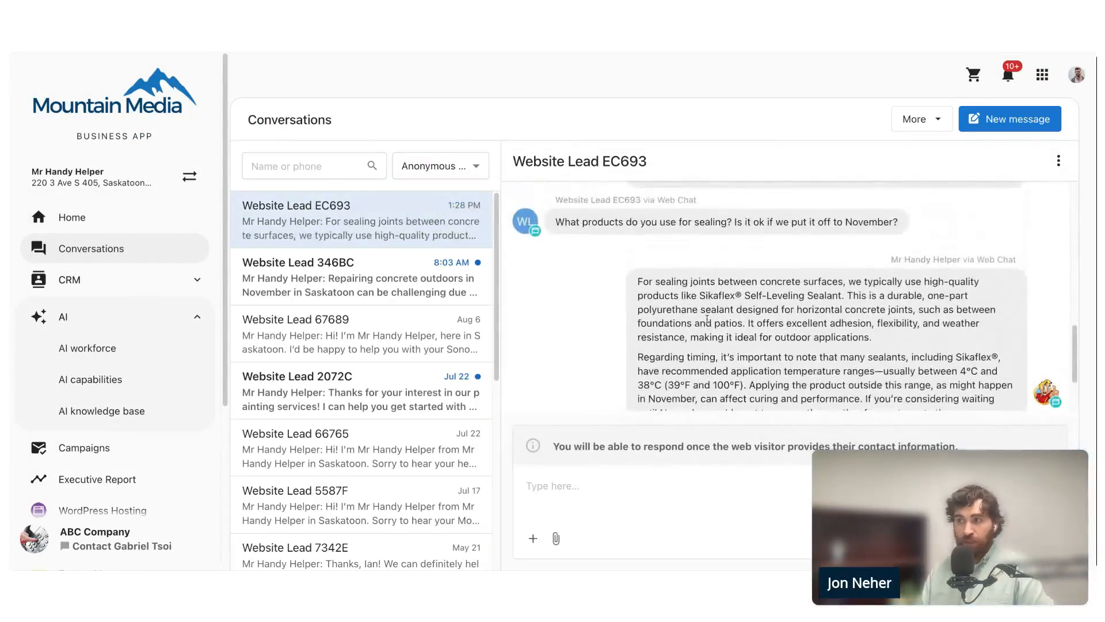
pyautogui.scroll(1, 712, 332)
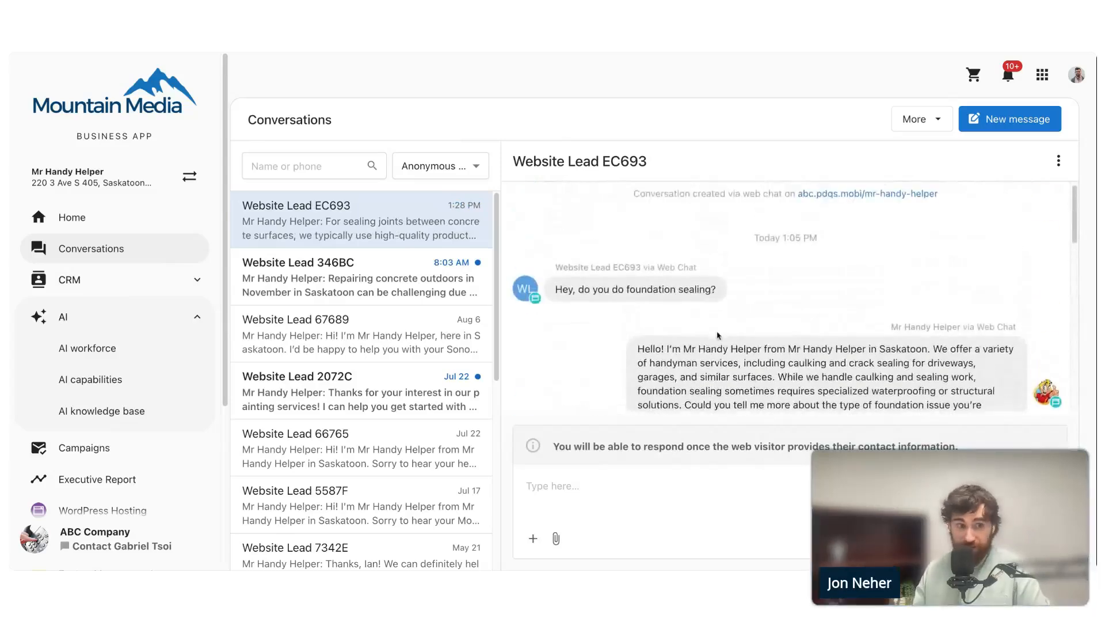
pyautogui.scroll(-1, 739, 319)
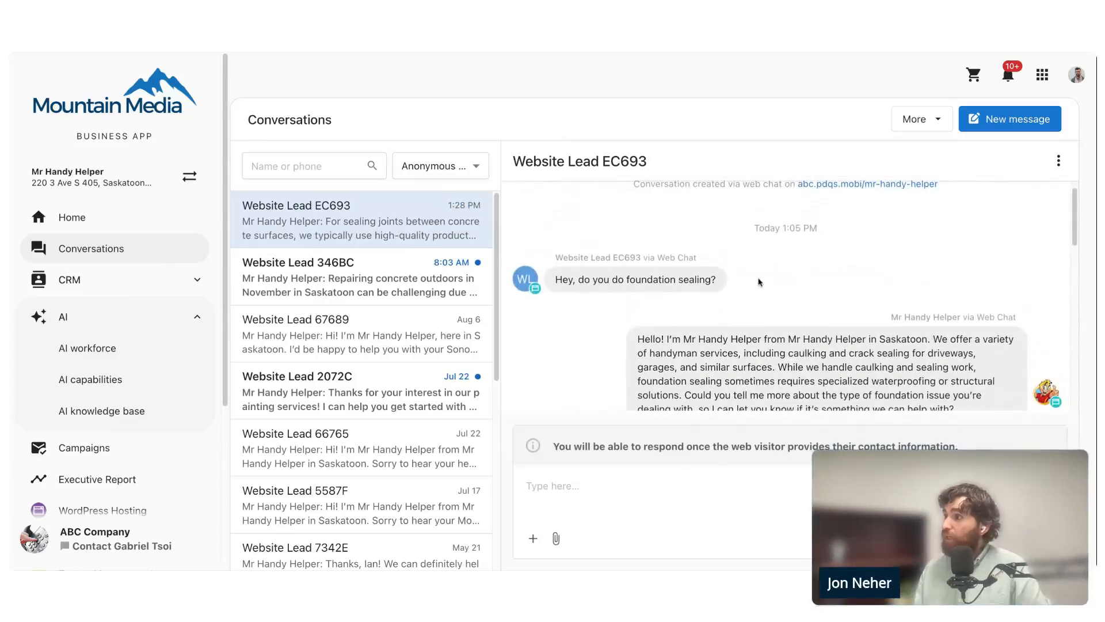
# - Expand the explanation under the receptionist's reply about foundation sealing and examine its reasoning and cited source
pyautogui.scroll(-3, 742, 249)
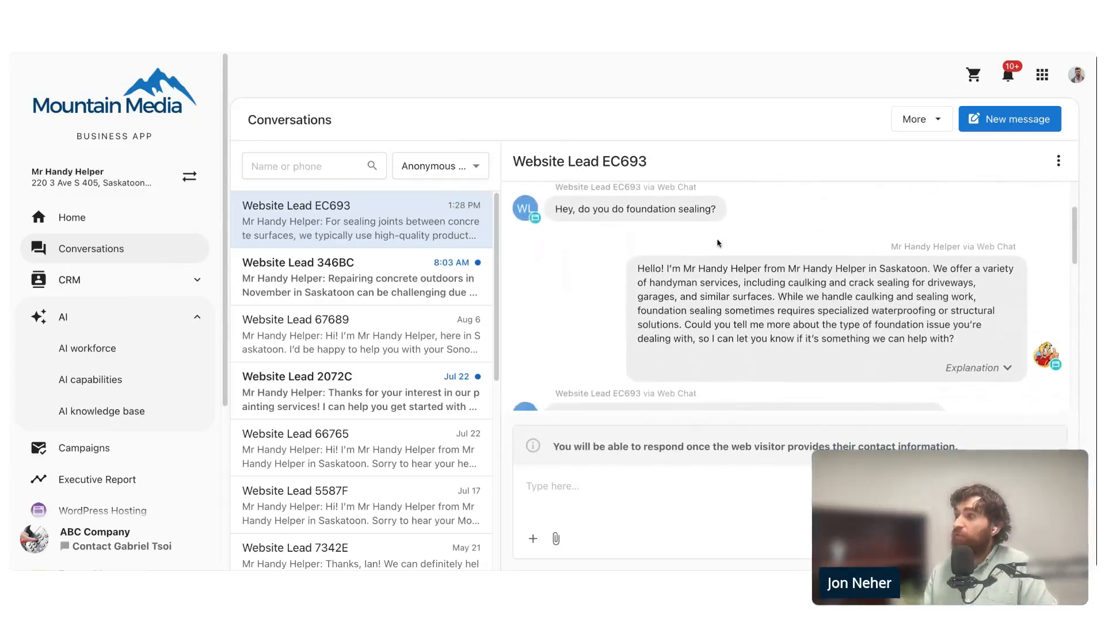
pyautogui.scroll(-3, 742, 252)
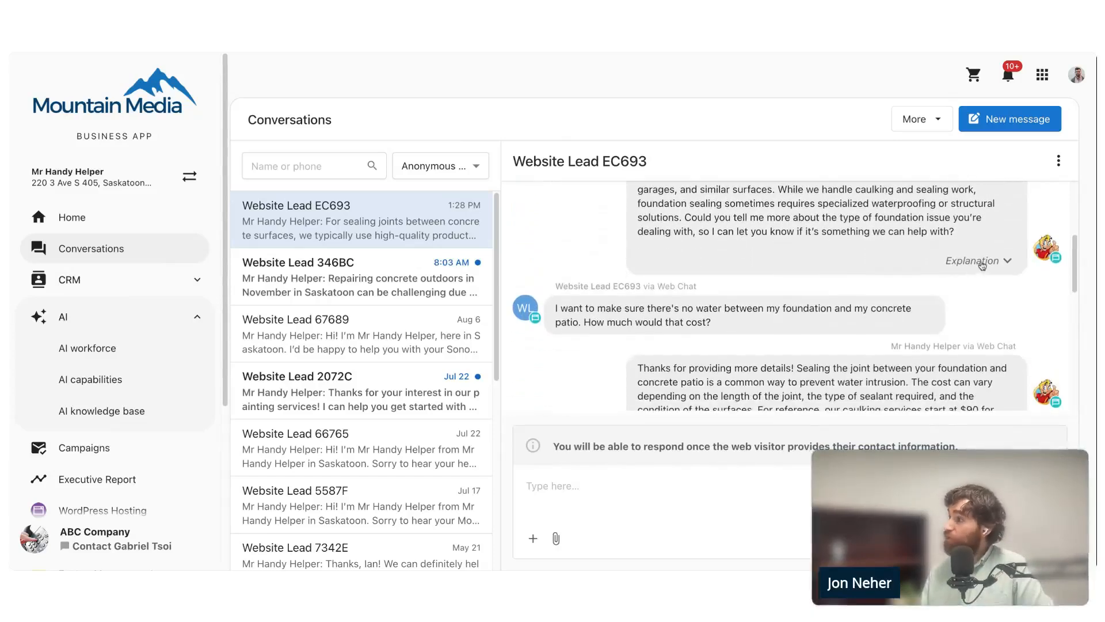
pyautogui.scroll(2, 1038, 261)
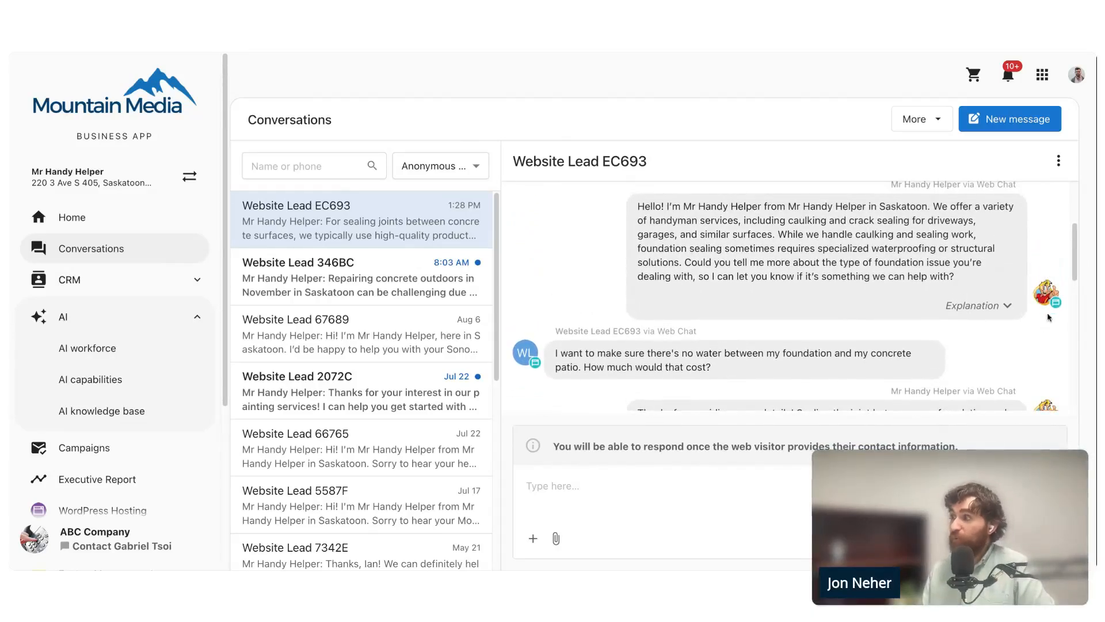
pyautogui.click(978, 306)
pyautogui.scroll(2, 972, 311)
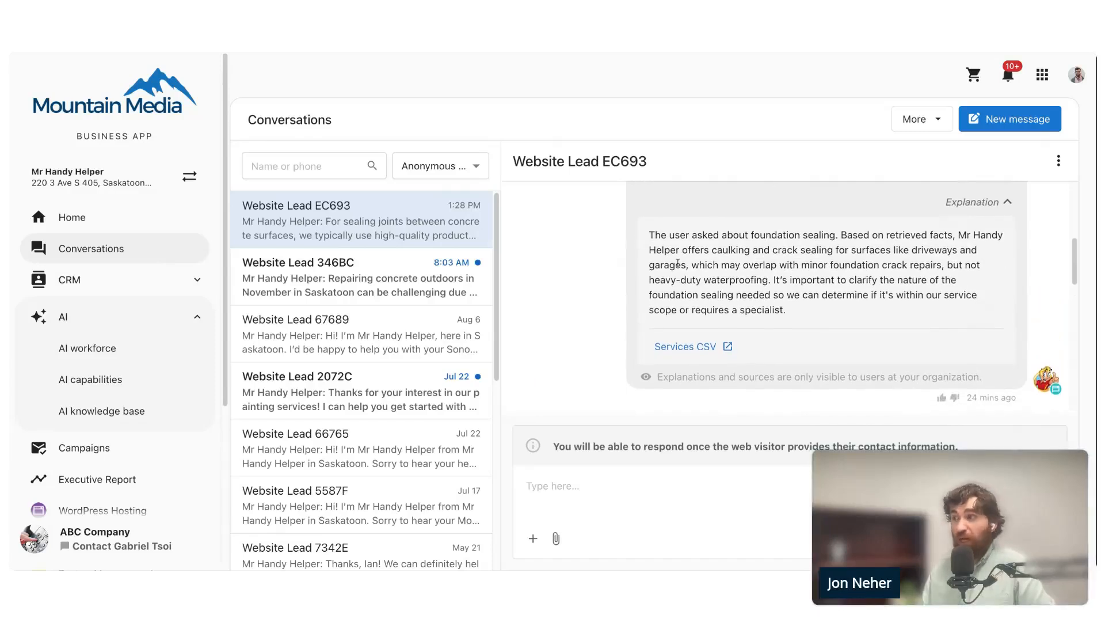
pyautogui.scroll(5, 639, 251)
pyautogui.scroll(-3, 639, 259)
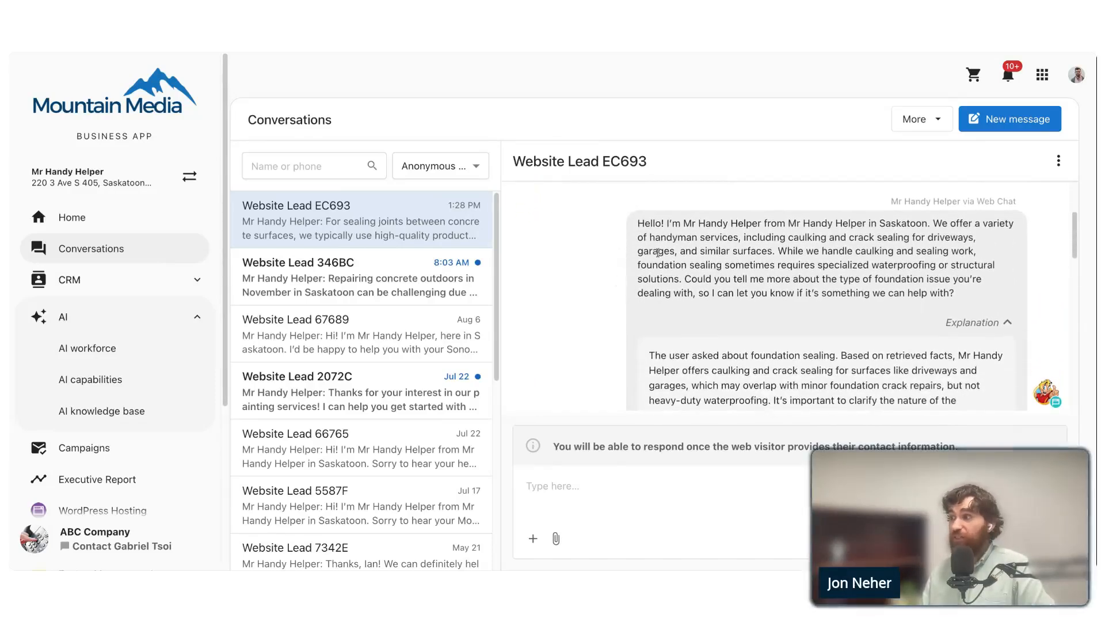
pyautogui.scroll(-3, 661, 258)
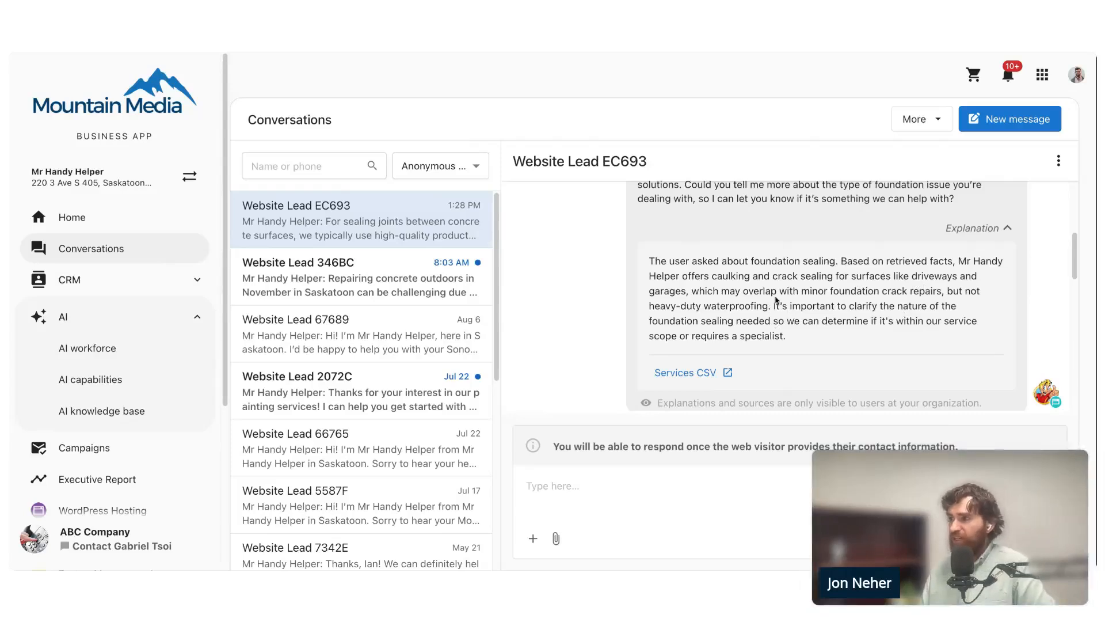
pyautogui.scroll(-1, 667, 281)
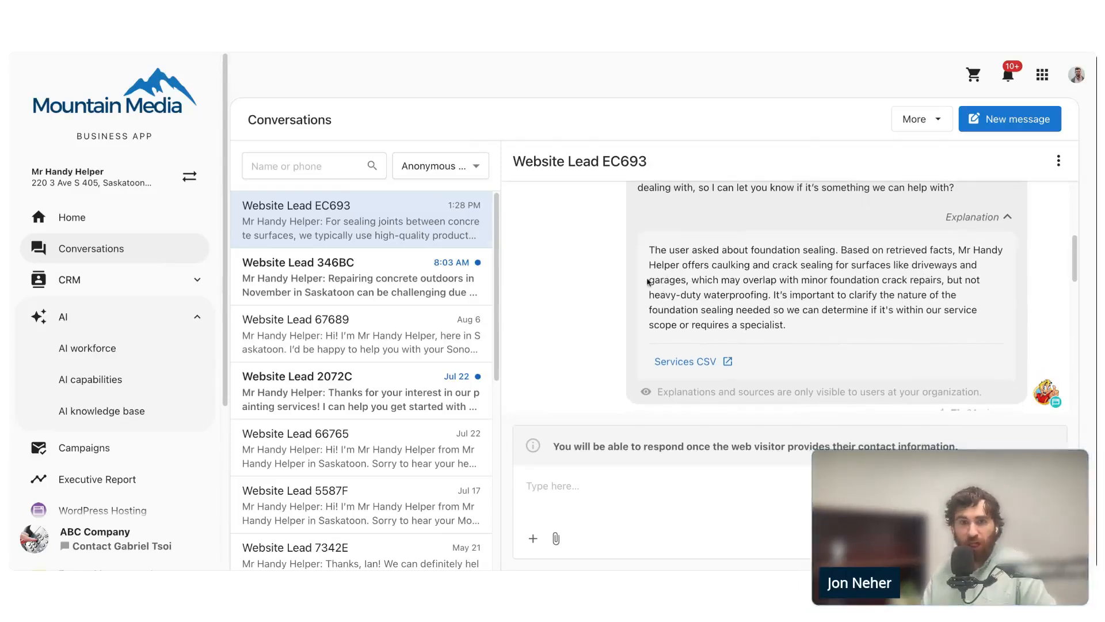
# - Expand the explanation under the reply about the foundation and patio joint sealing cost and examine its reasoning and source
pyautogui.scroll(-2, 662, 282)
pyautogui.scroll(-5, 656, 281)
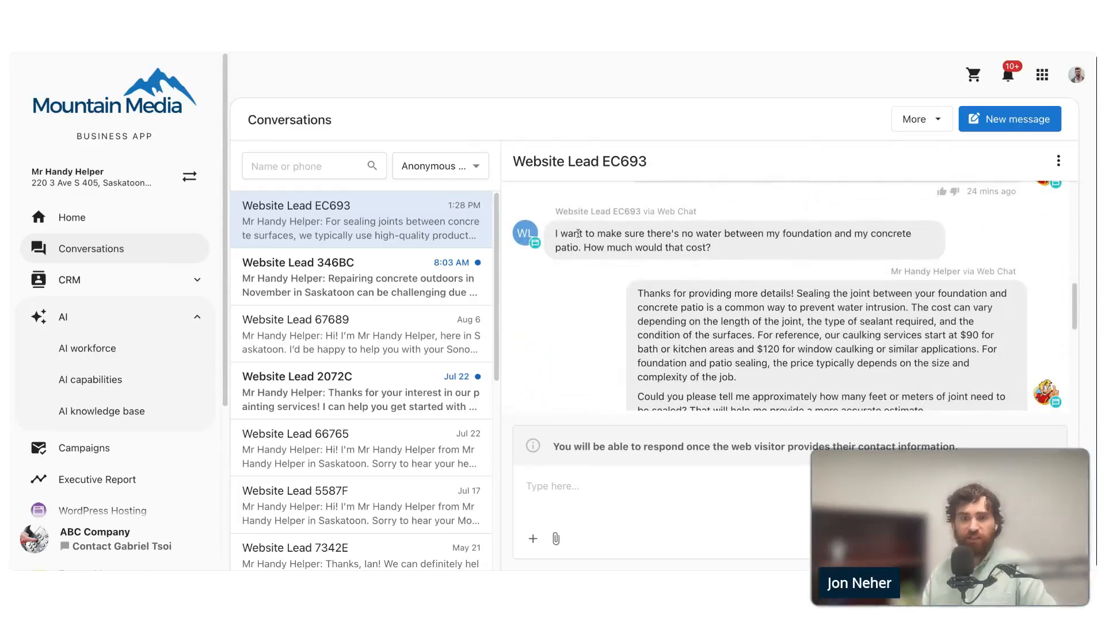
pyautogui.scroll(-1, 630, 289)
pyautogui.scroll(-3, 630, 289)
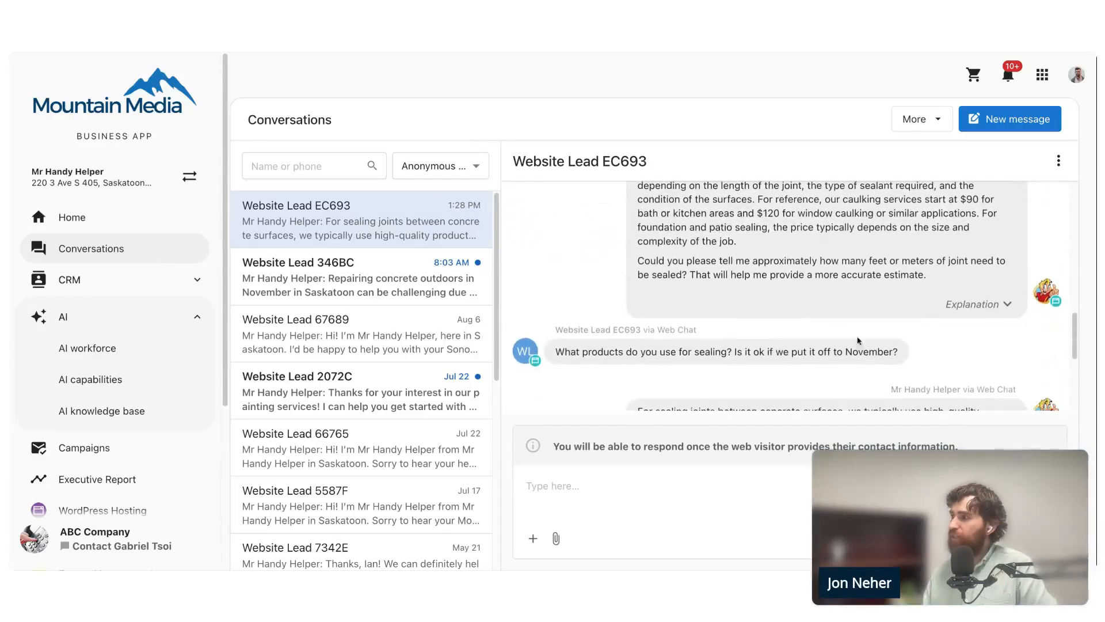
pyautogui.click(991, 301)
pyautogui.scroll(2, 863, 283)
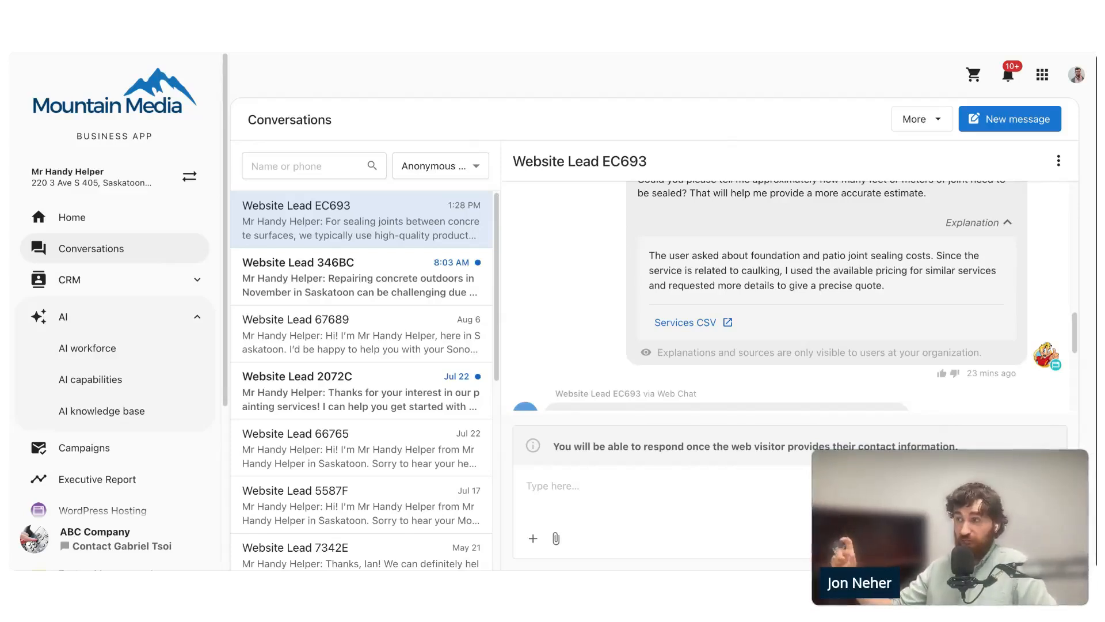
# - Expand the explanation under the reply about sealing products and November timing to check which source it cites
pyautogui.scroll(-2, 639, 289)
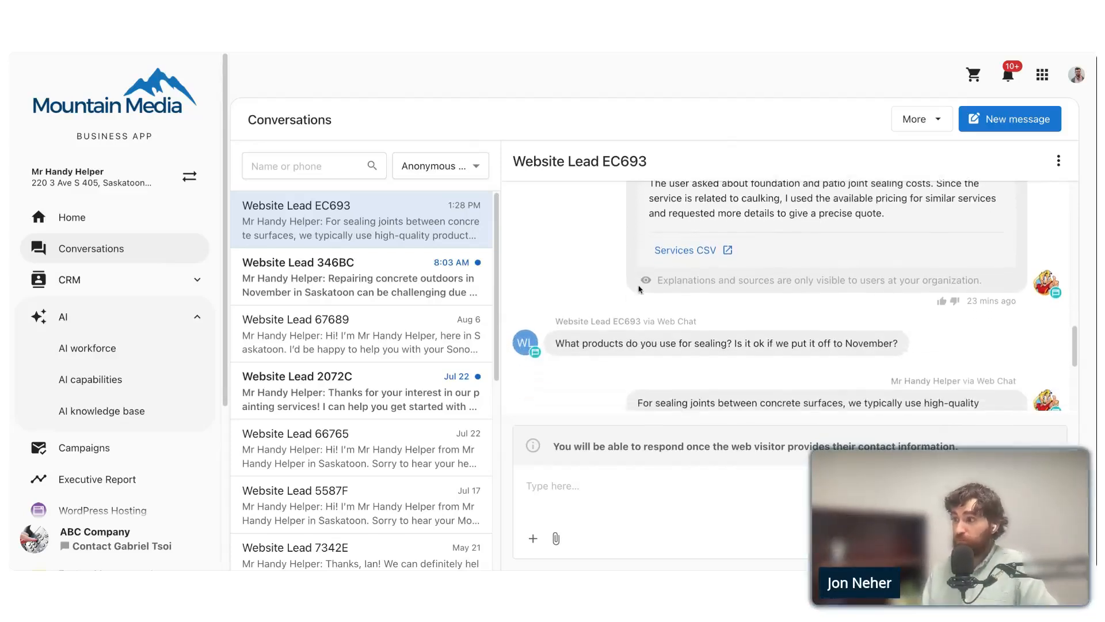
pyautogui.scroll(-2, 639, 289)
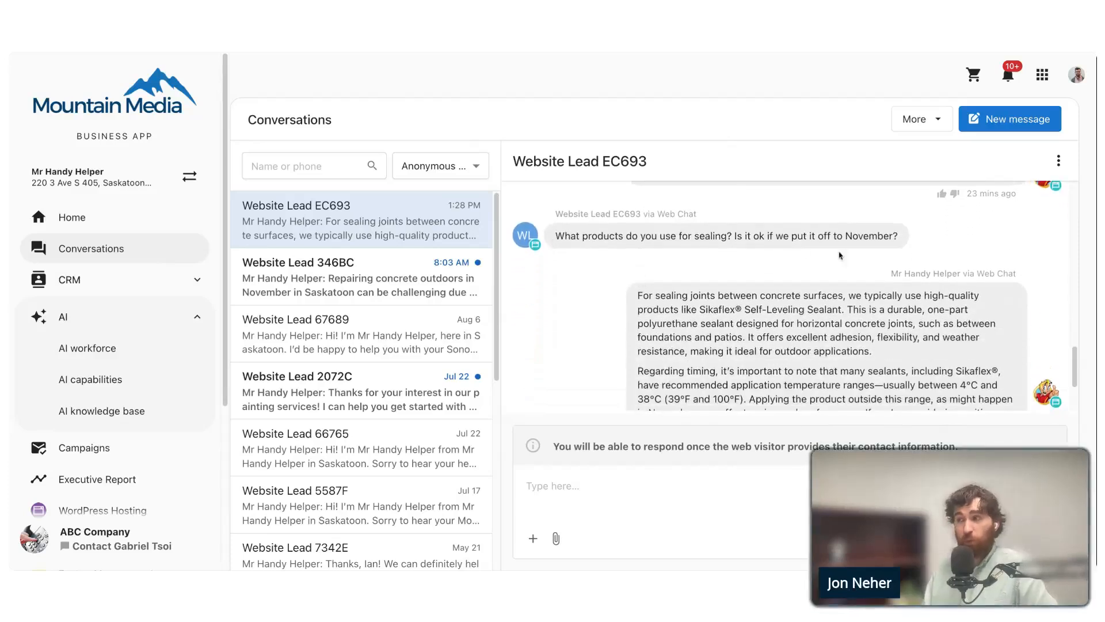
pyautogui.scroll(-1, 872, 237)
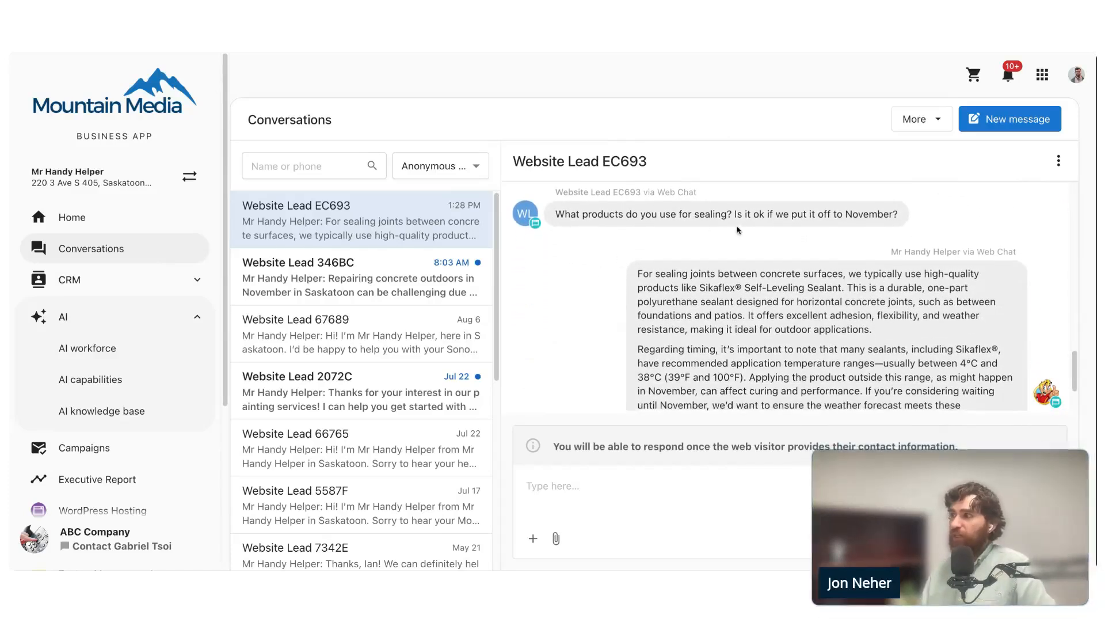
pyautogui.scroll(-3, 889, 230)
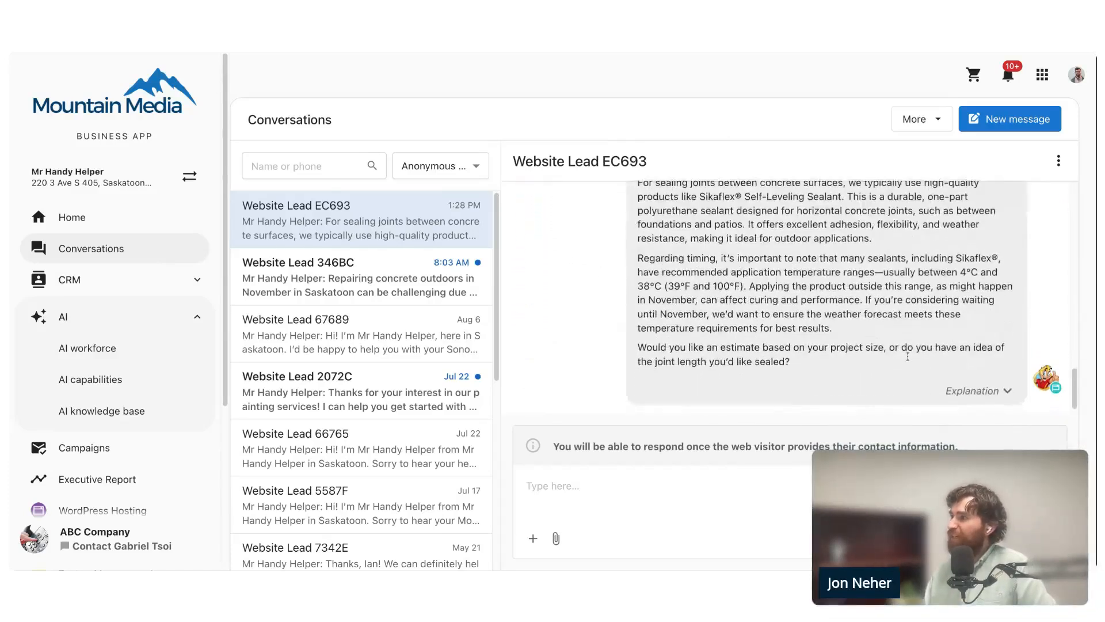
pyautogui.click(979, 392)
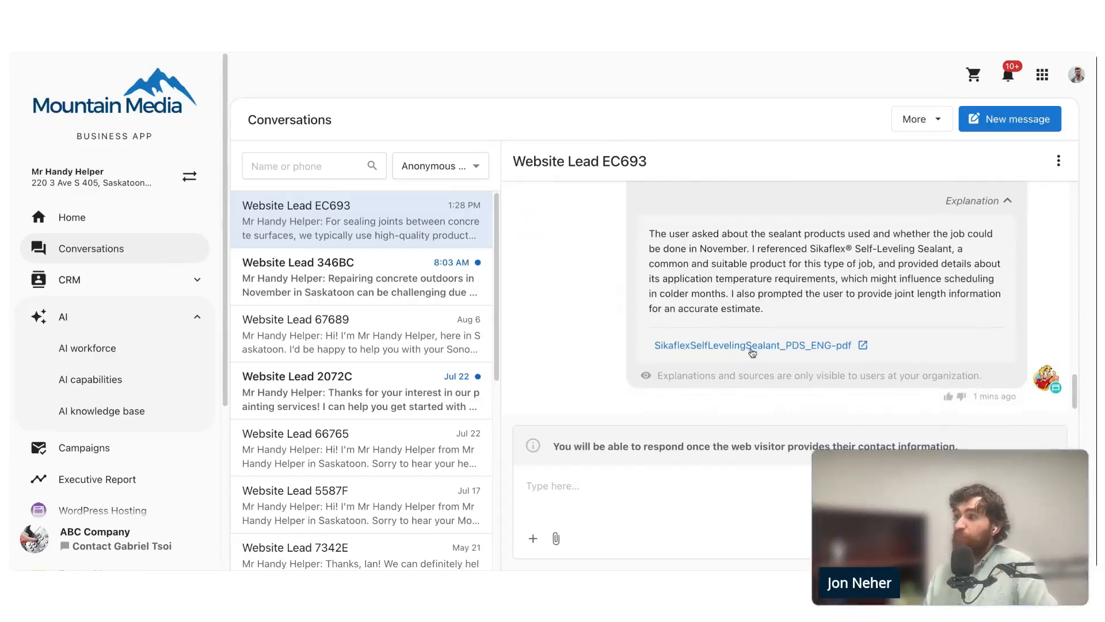